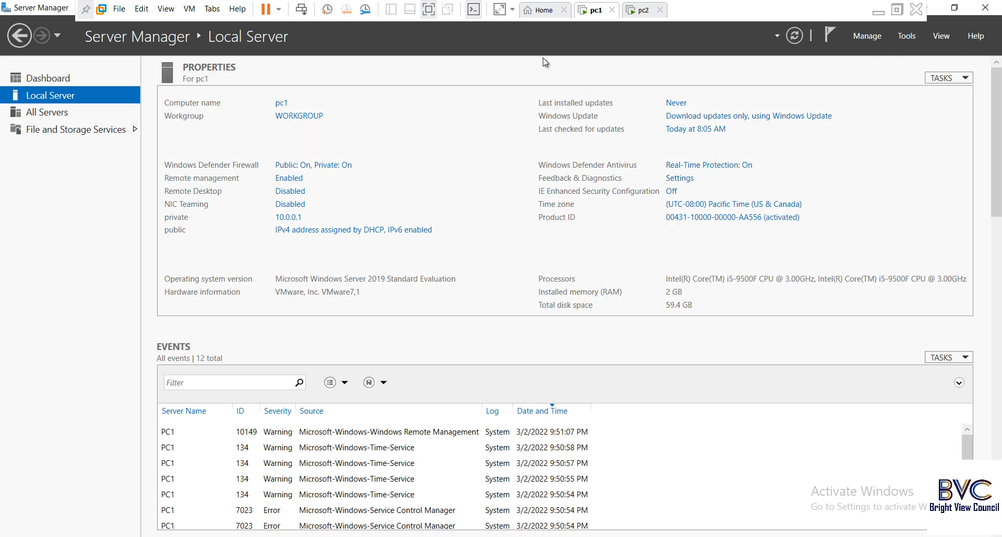
Step: Minimize the VM and launch Paint from the host's Start search
left_click(879, 11)
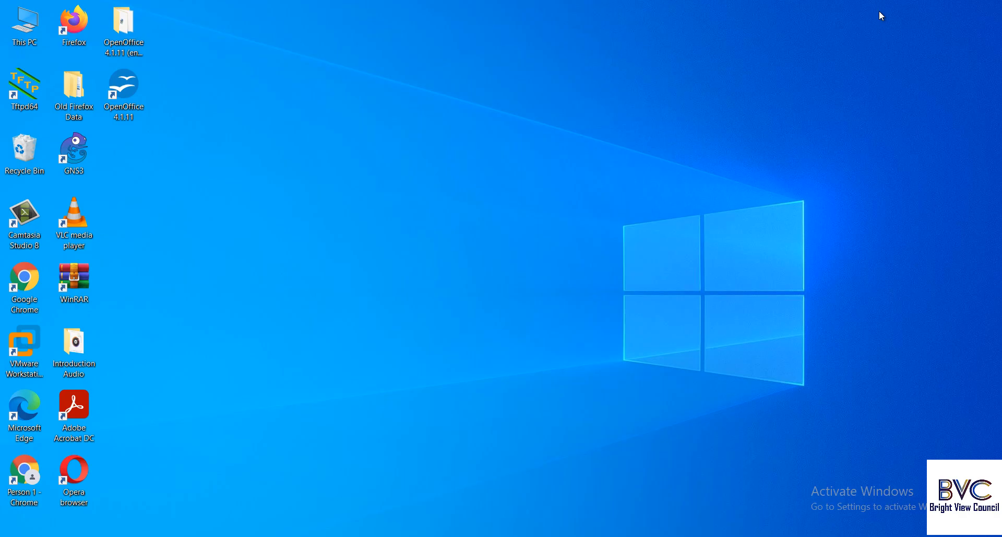
key("super")
type("paint")
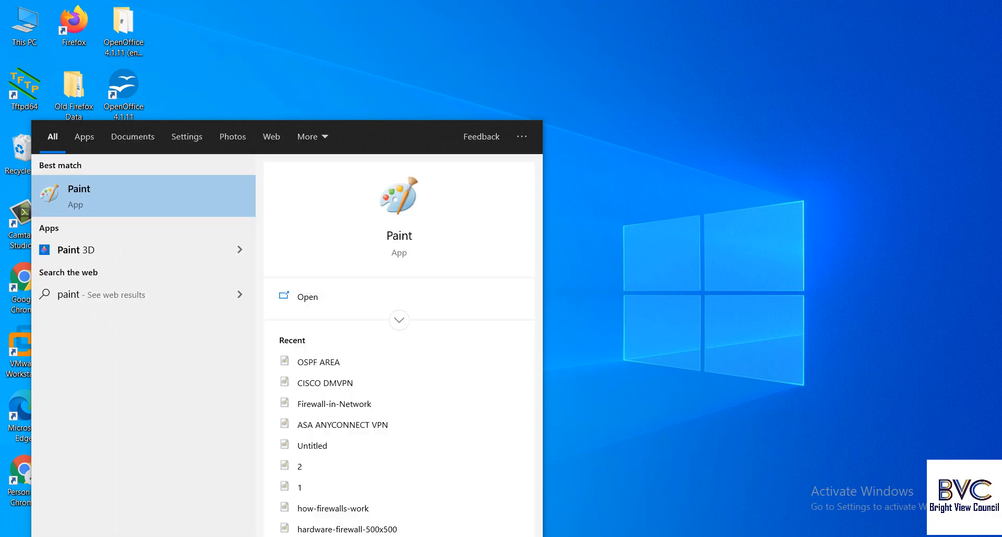
key("Return")
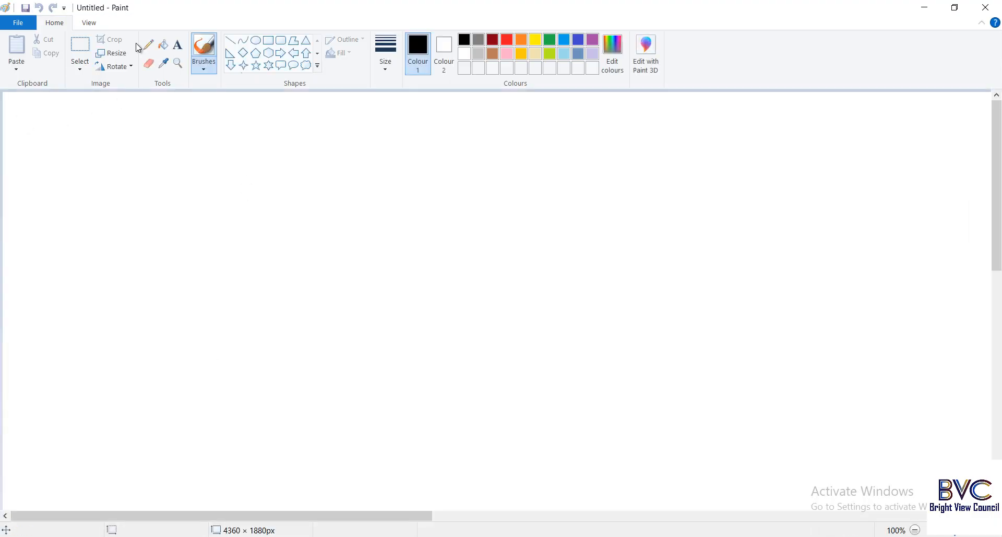
Step: Draw a tall rectangle and paste a copy of it to its right
left_click(269, 41)
left_click_drag(289, 129, 356, 228)
left_click(80, 49)
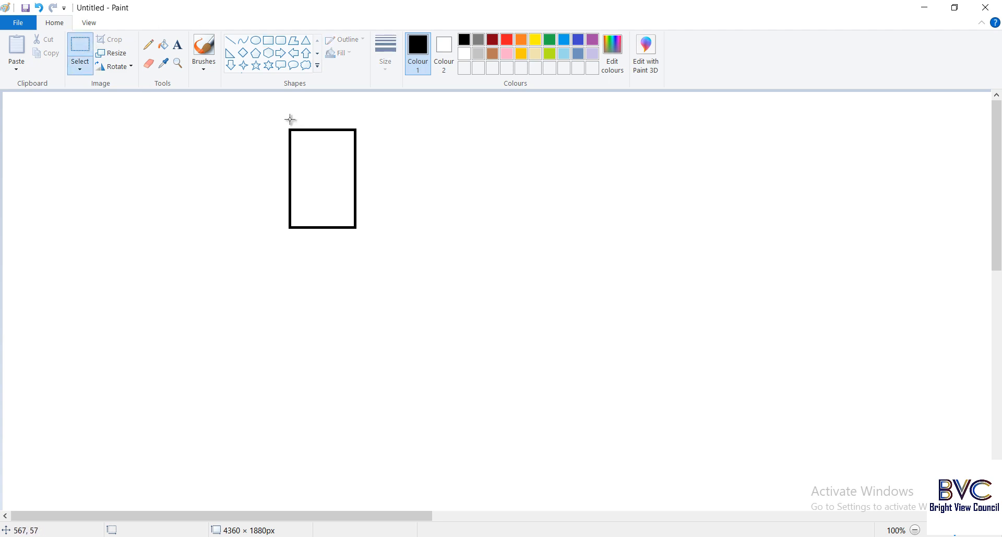
left_click_drag(282, 123, 360, 235)
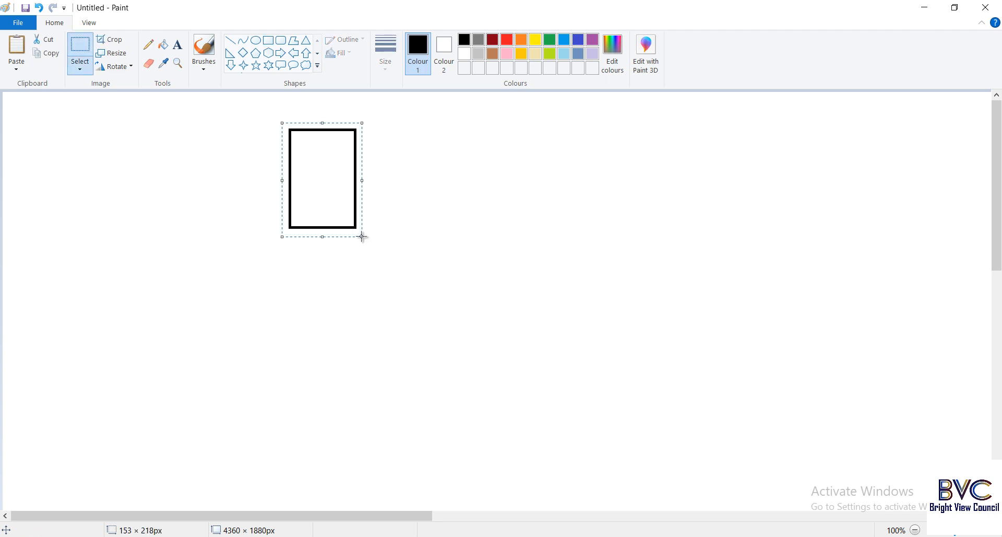
key("ctrl+c")
key("ctrl+v")
left_click_drag(42, 146, 503, 172)
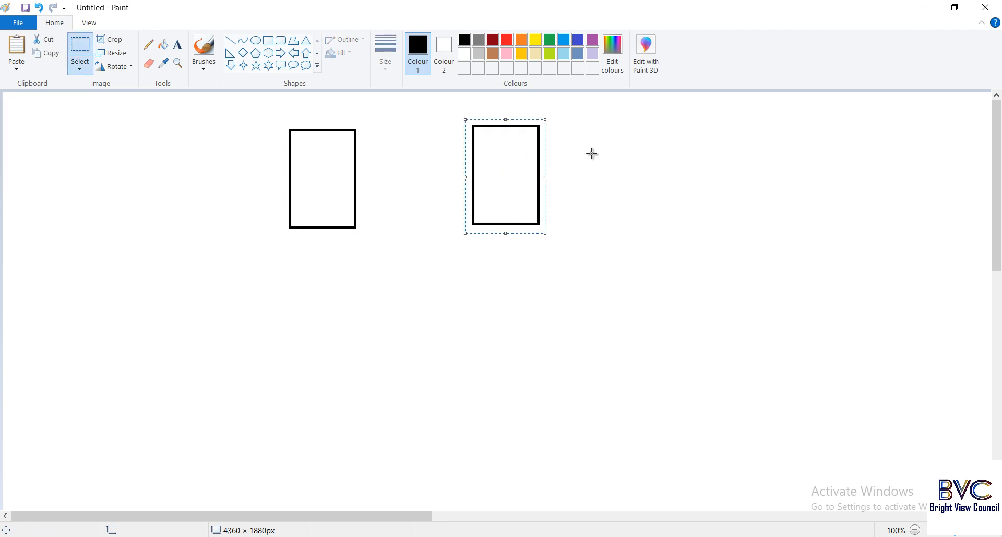
left_click(593, 152)
Step: Label the boxes 'Server1' and 'server2' and join them with a horizontal line
left_click(185, 46)
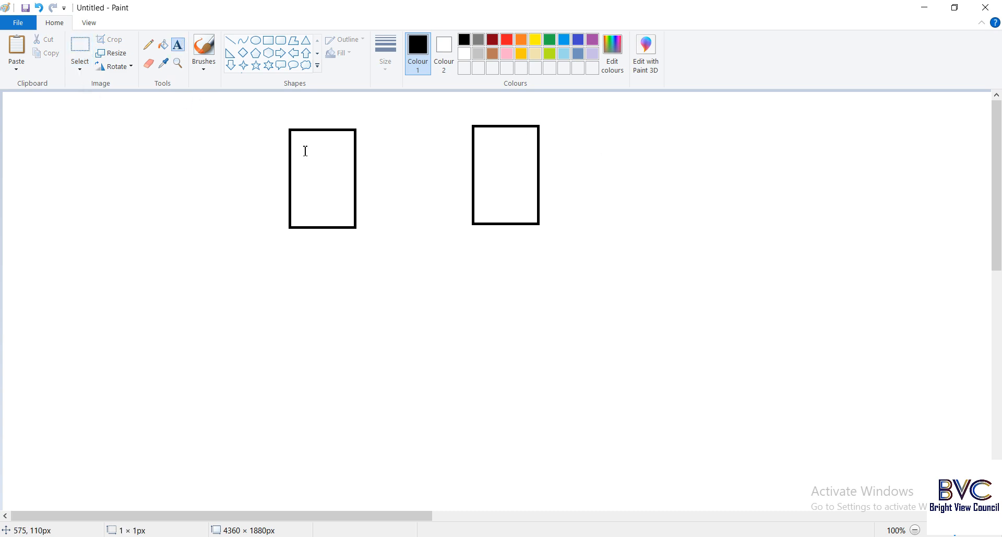
left_click(304, 149)
type("Server1")
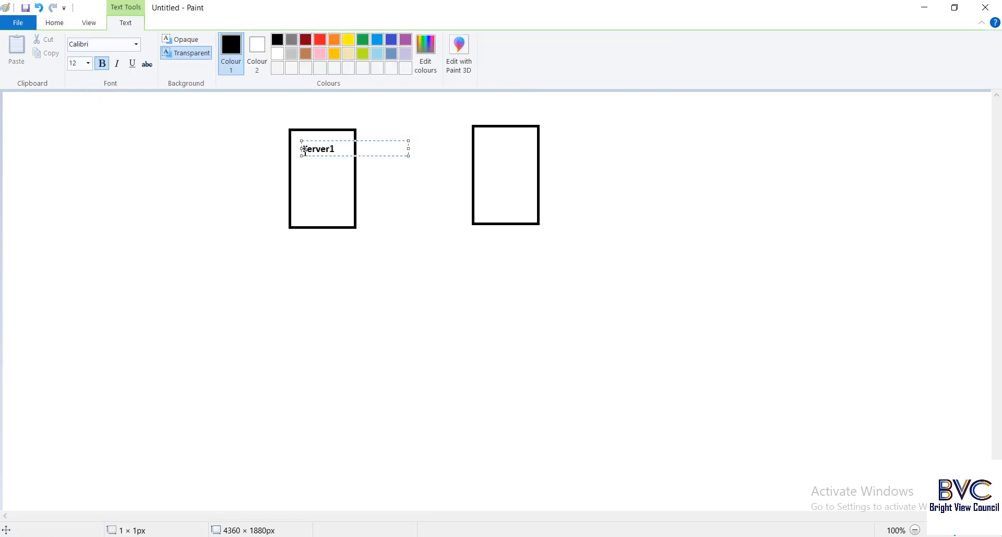
left_click(386, 180)
left_click(486, 146)
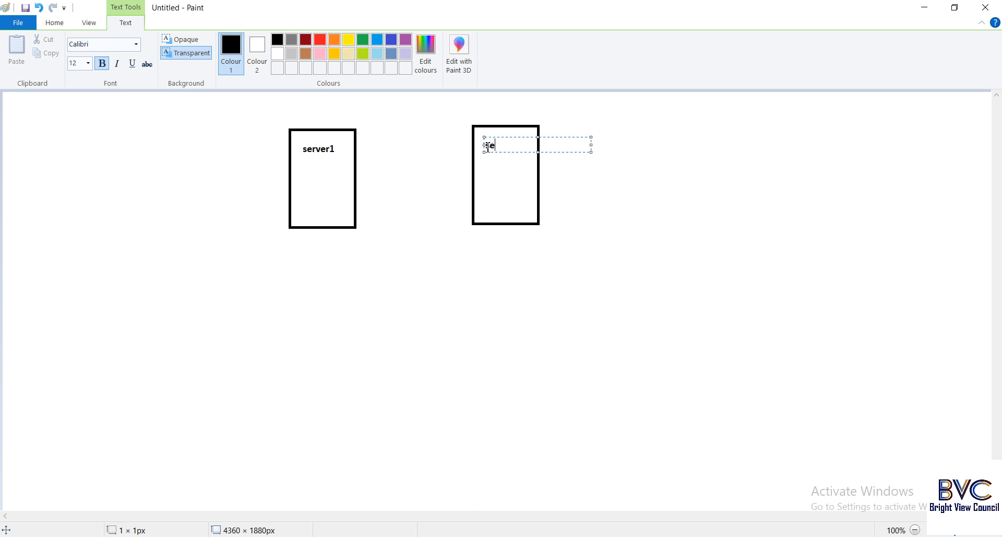
type("server2")
left_click(594, 173)
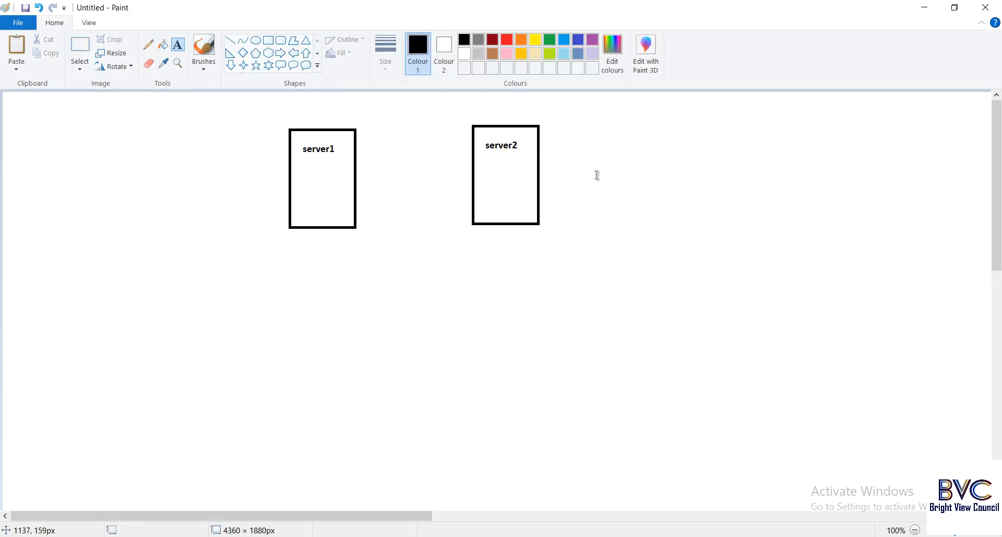
left_click(230, 40)
left_click_drag(356, 193, 473, 193)
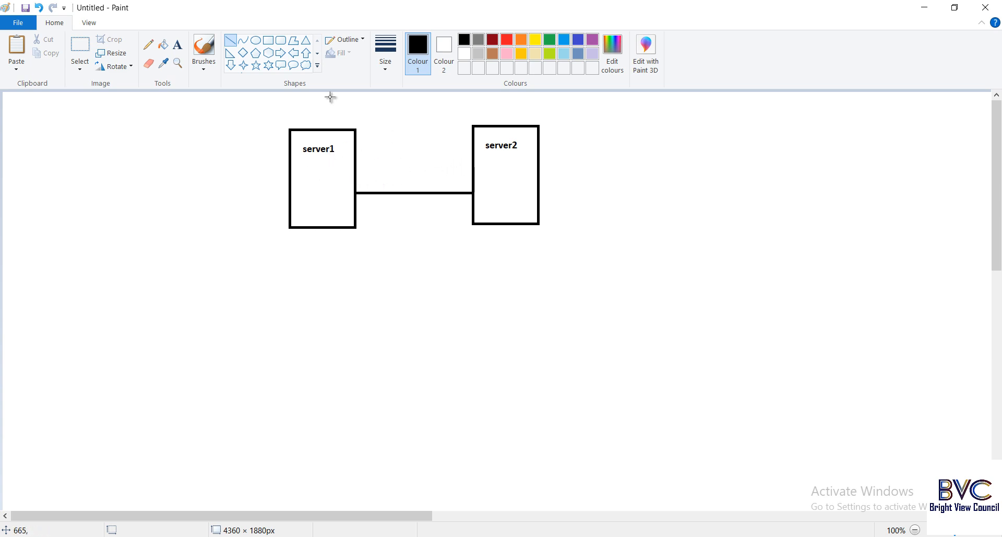
Step: Add a 'keys' label inside server1's box beside the line
left_click(270, 44)
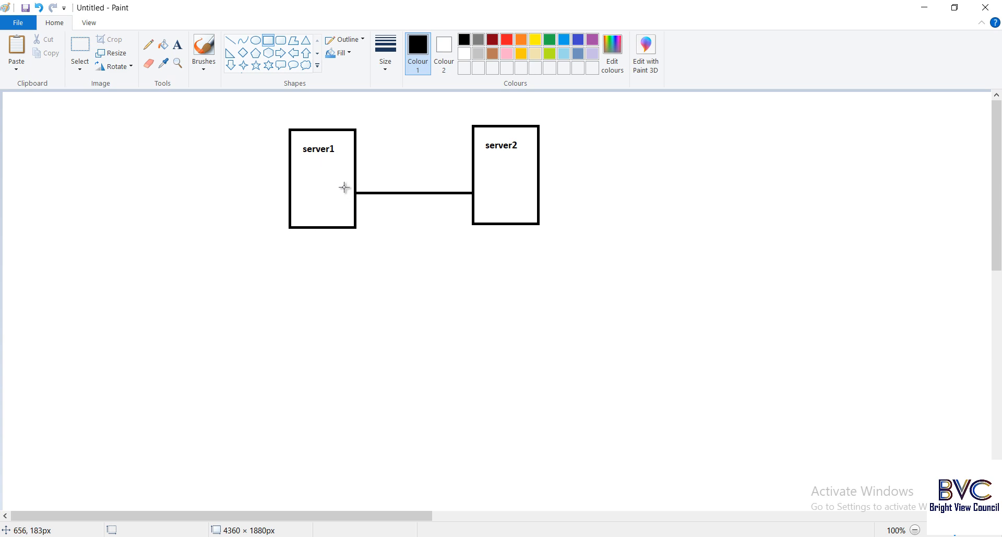
left_click(178, 46)
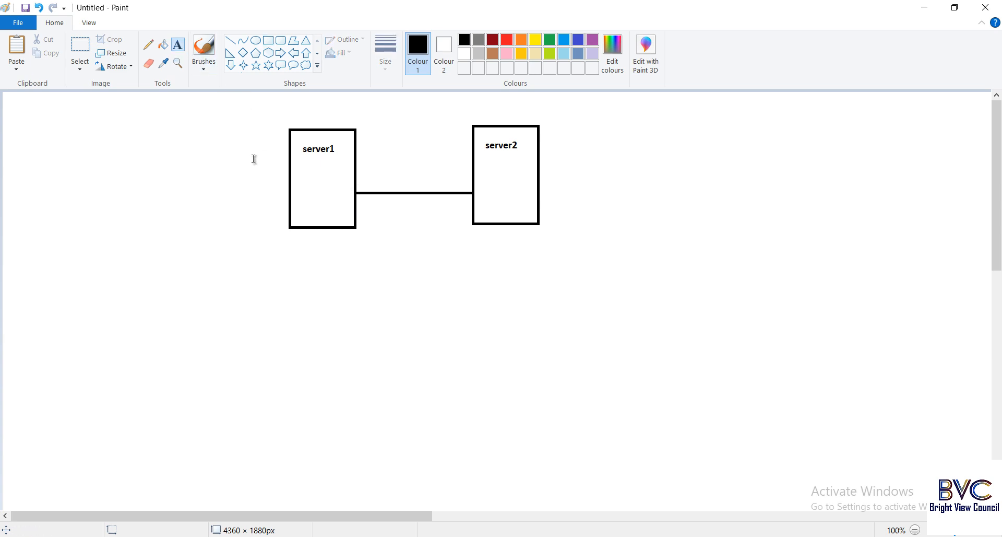
left_click(324, 189)
type("ke")
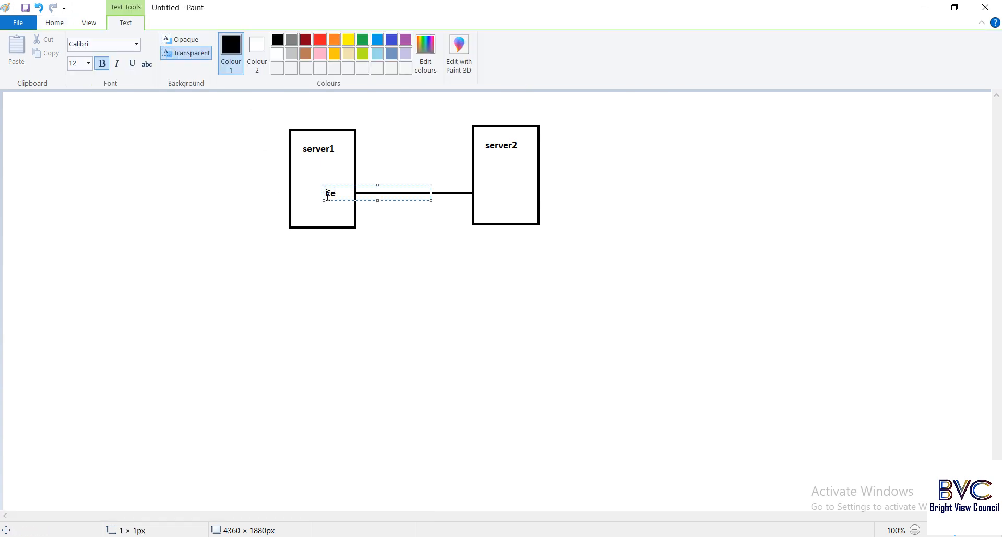
type("ys")
left_click(380, 158)
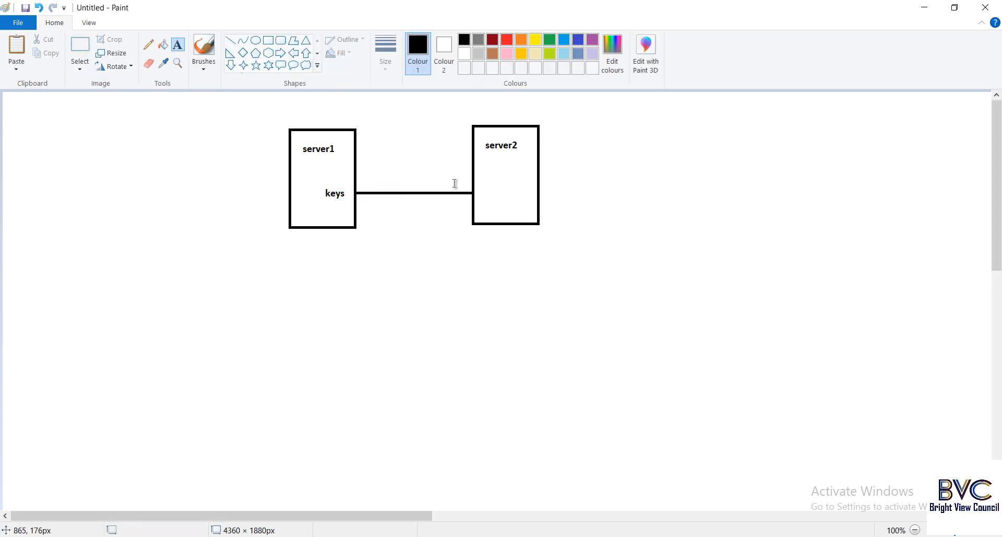
Step: Add a 'keys' label in server2's box, correcting the capital K to lowercase
left_click(482, 187)
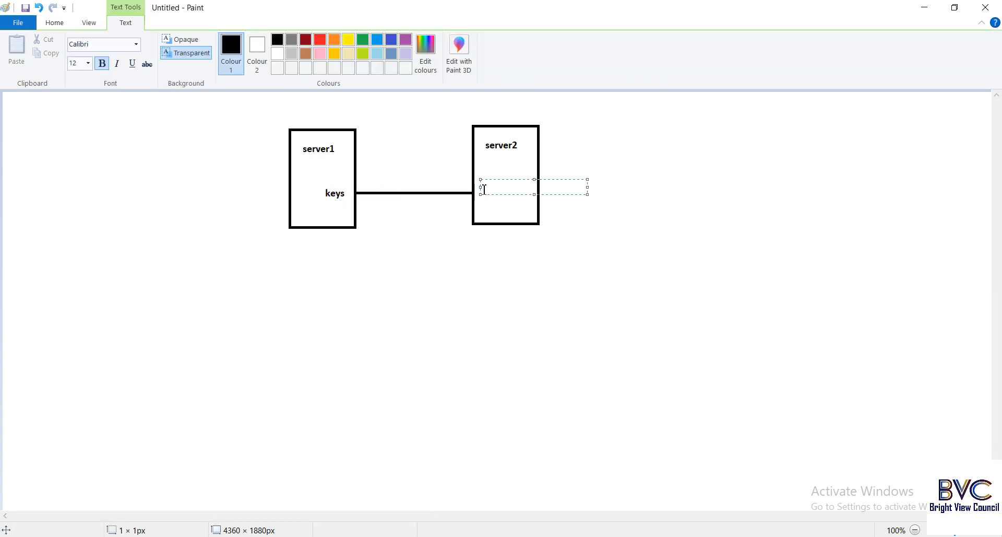
type("keys")
key("BackSpace")
key("BackSpace")
key("BackSpace")
type("Keys")
left_click(490, 187)
key("BackSpace")
type("k")
left_click(562, 176)
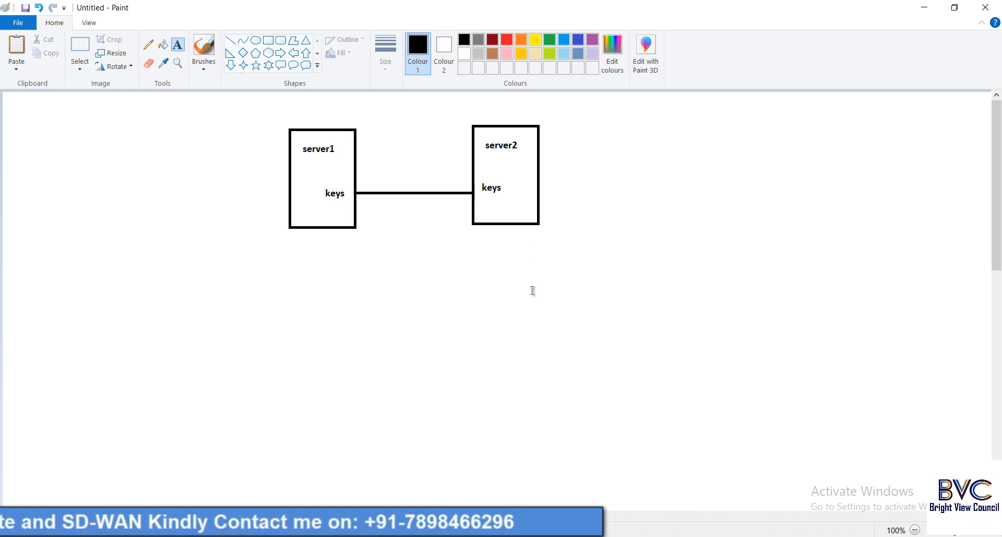
mouse_move(562, 531)
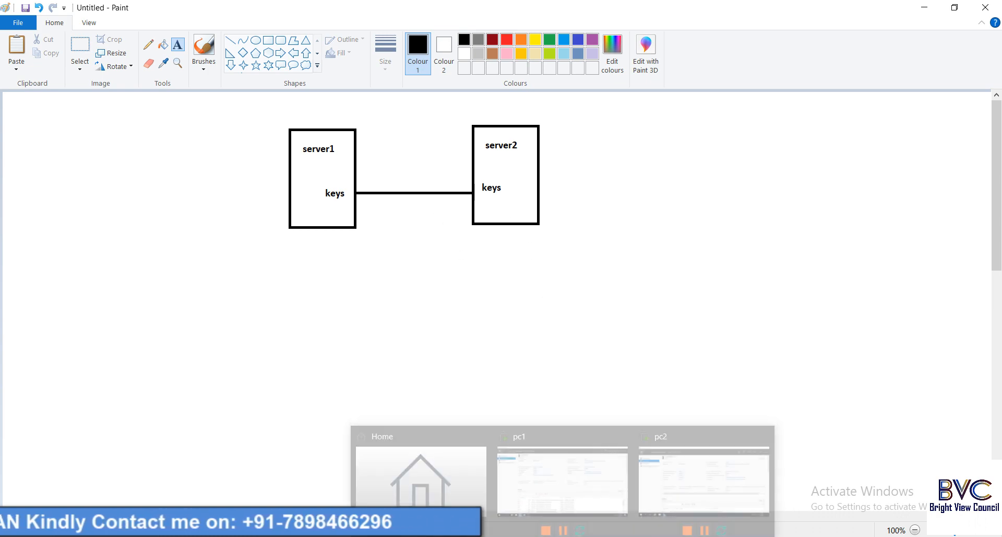
Step: On pc1, rerun the ping to 10.0.0.2 as a continuous ping and minimize its window
left_click(556, 449)
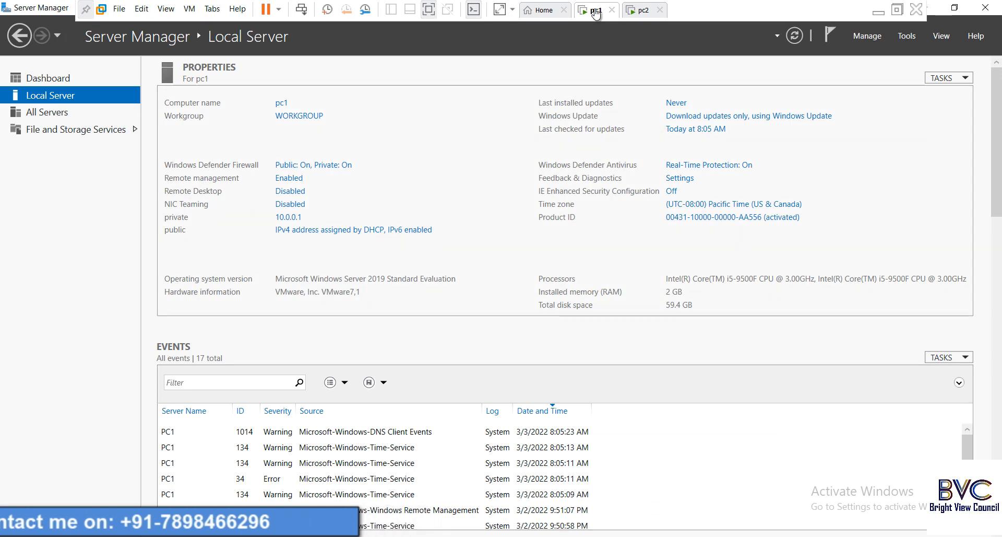
left_click(274, 532)
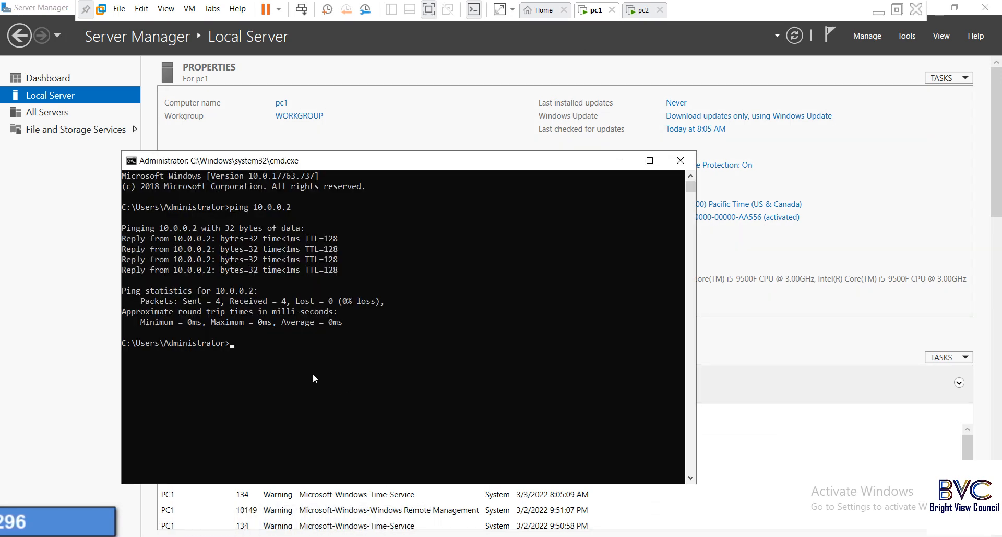
key("Up")
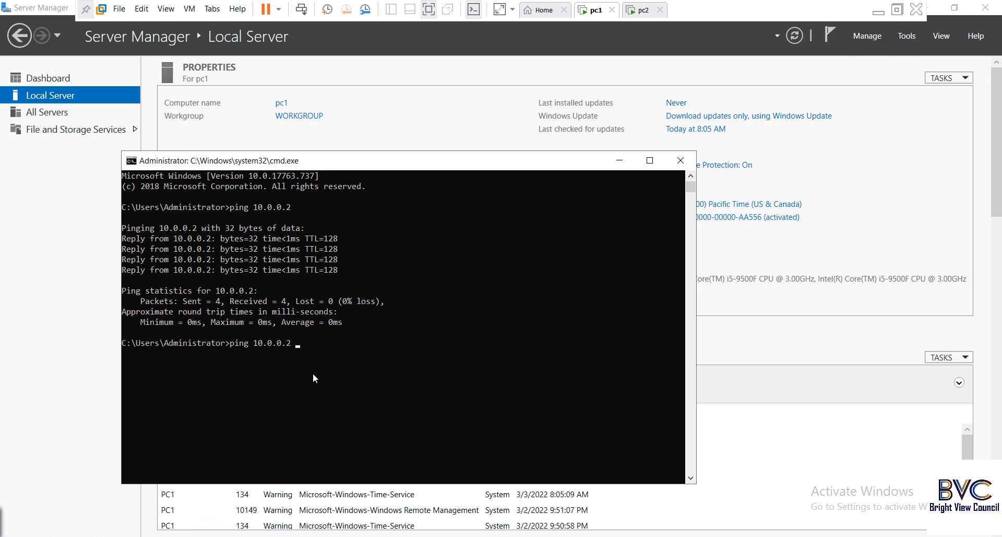
key("Return")
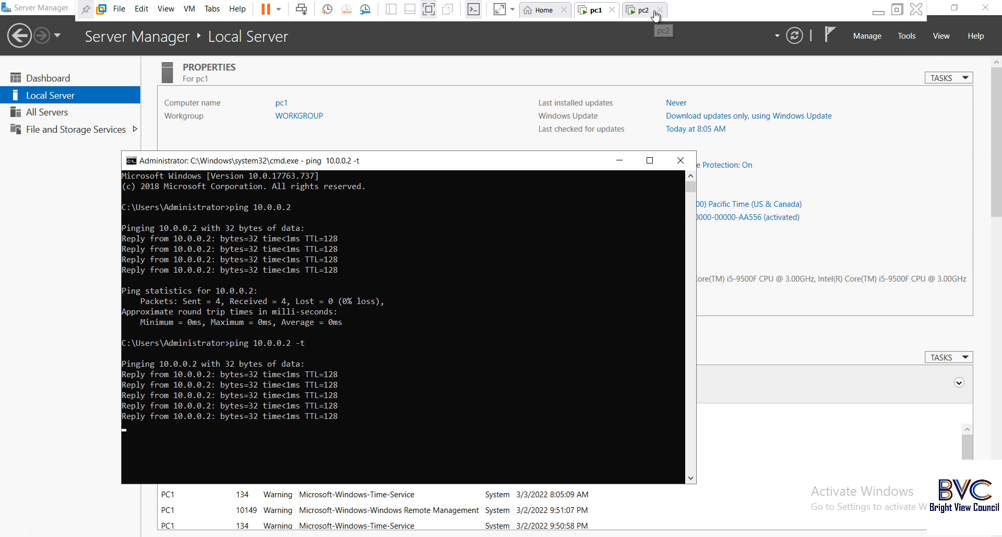
left_click(622, 161)
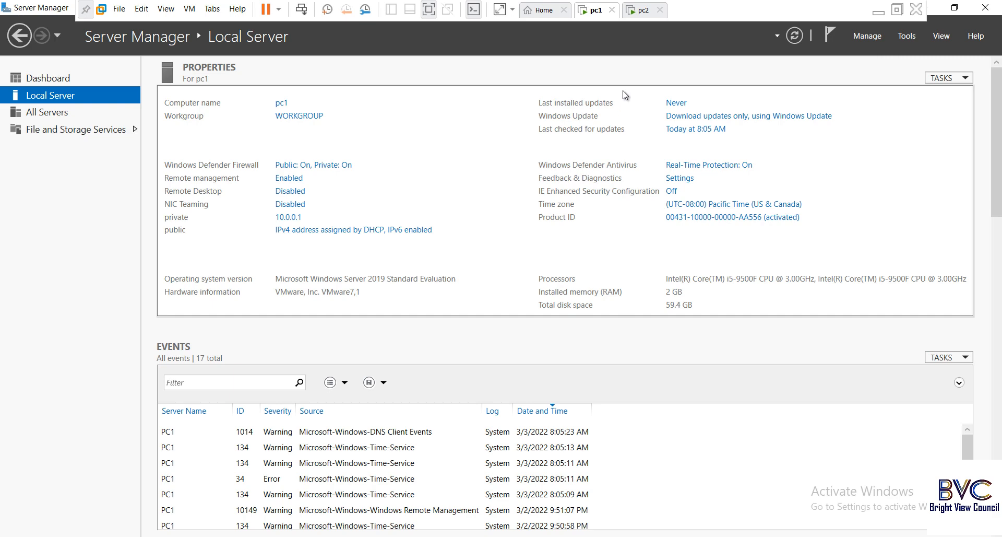
Step: Switch to pc2 and open an administrator cmd prompt through the Run dialog
left_click(644, 13)
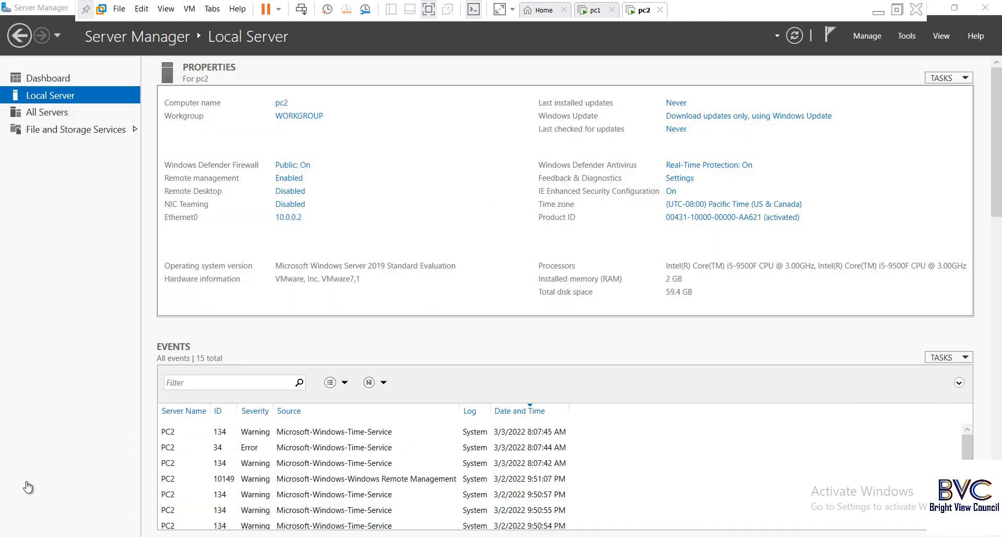
right_click(10, 532)
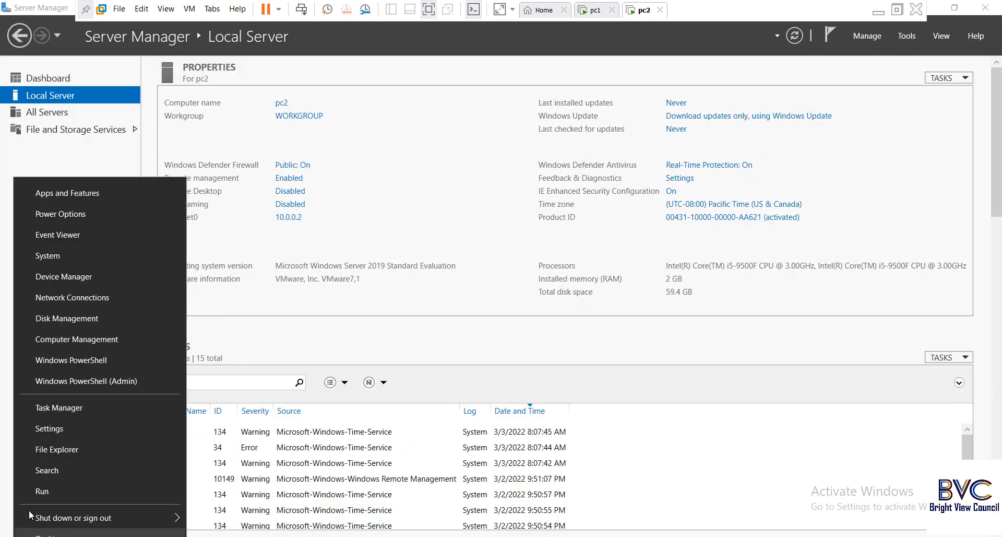
left_click(45, 493)
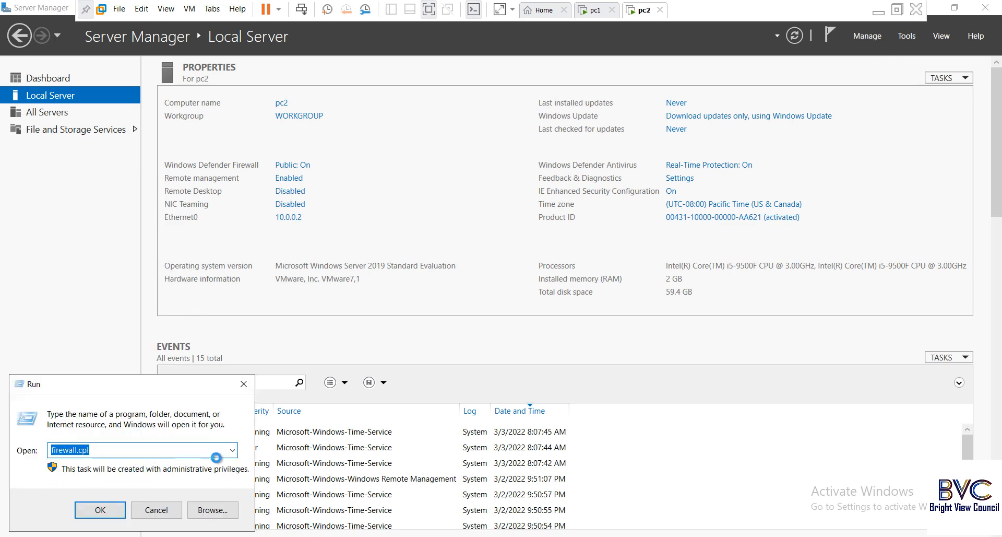
left_click(232, 450)
left_click(120, 482)
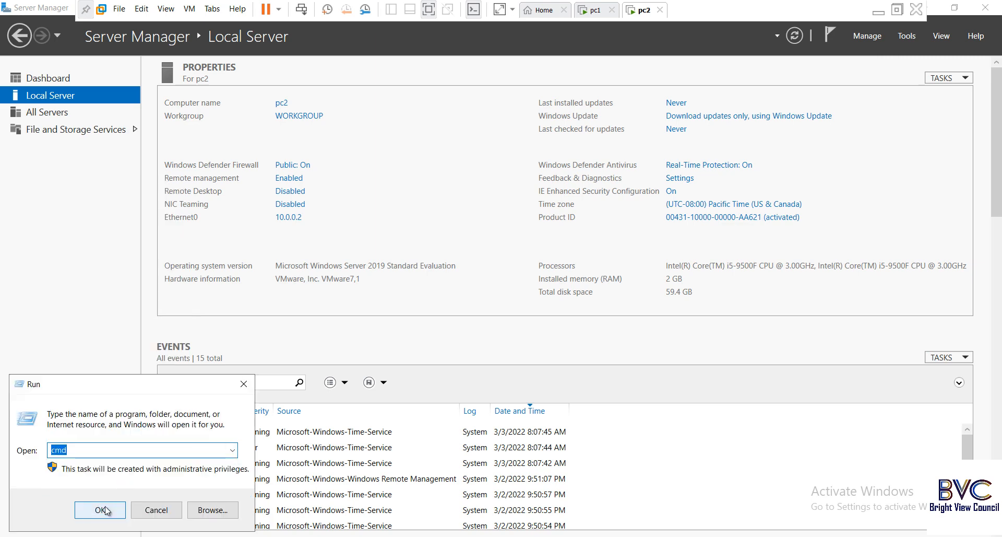
left_click(99, 509)
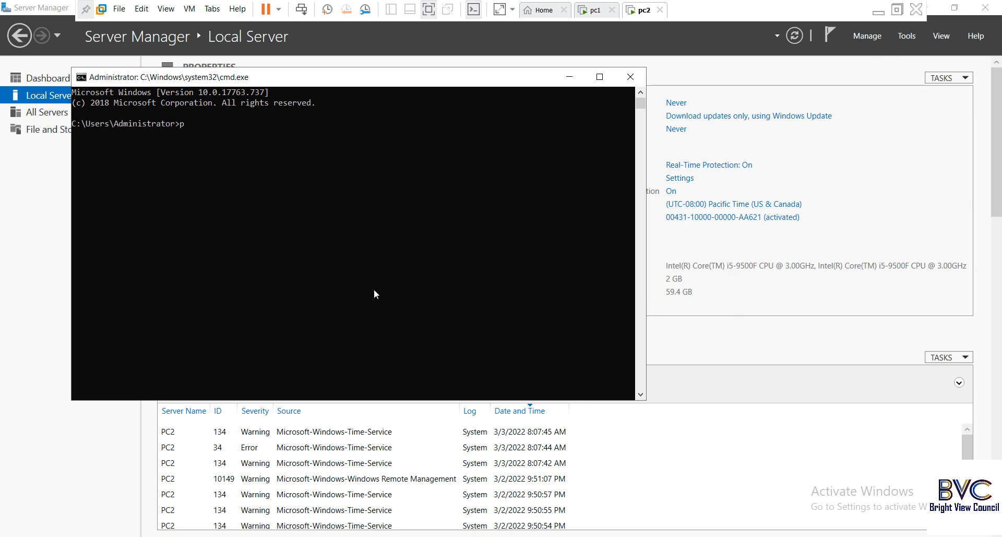
Step: Ping 10.0.0.2 four times, then start a continuous 'ping 10.0.0.2 -t'
type("ping 10.0.0.2")
key("Return")
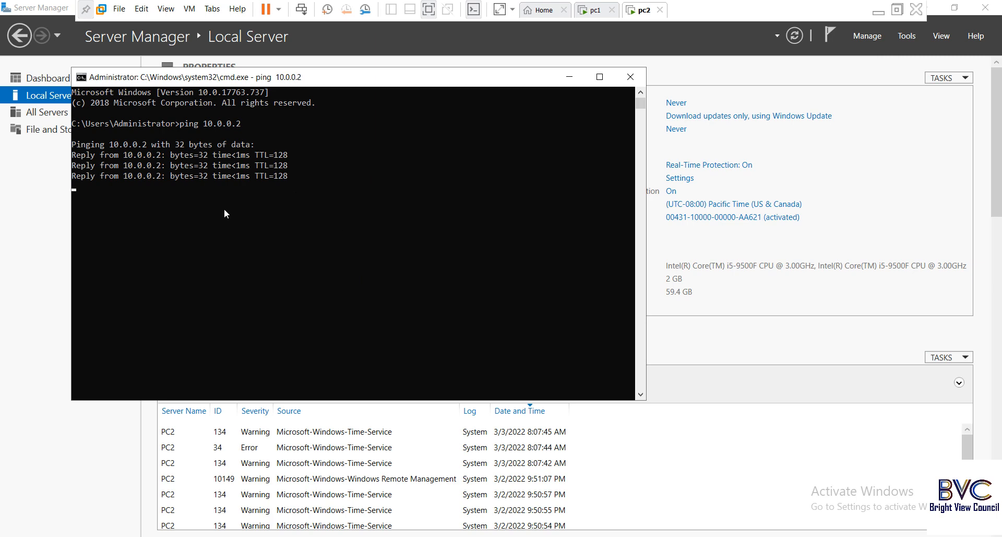
key("Up")
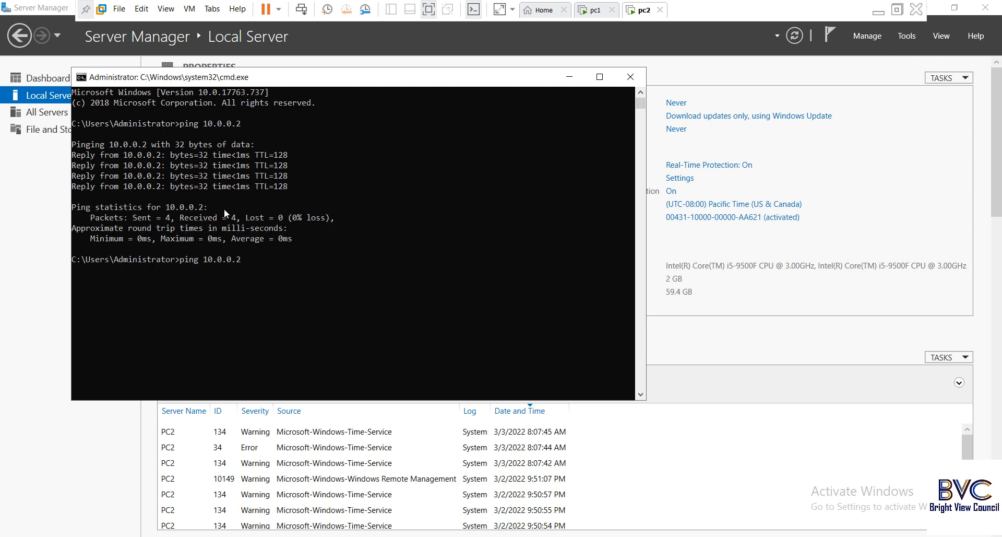
type("-t")
key("Return")
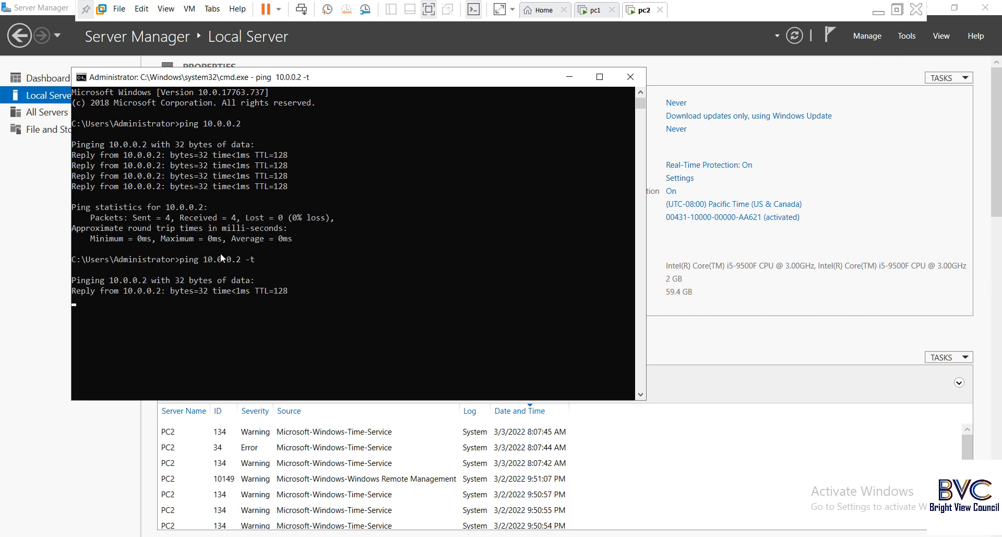
Step: Minimize pc2's prompt, switch to pc1 and restore its ping window showing the latest replies
left_click(573, 79)
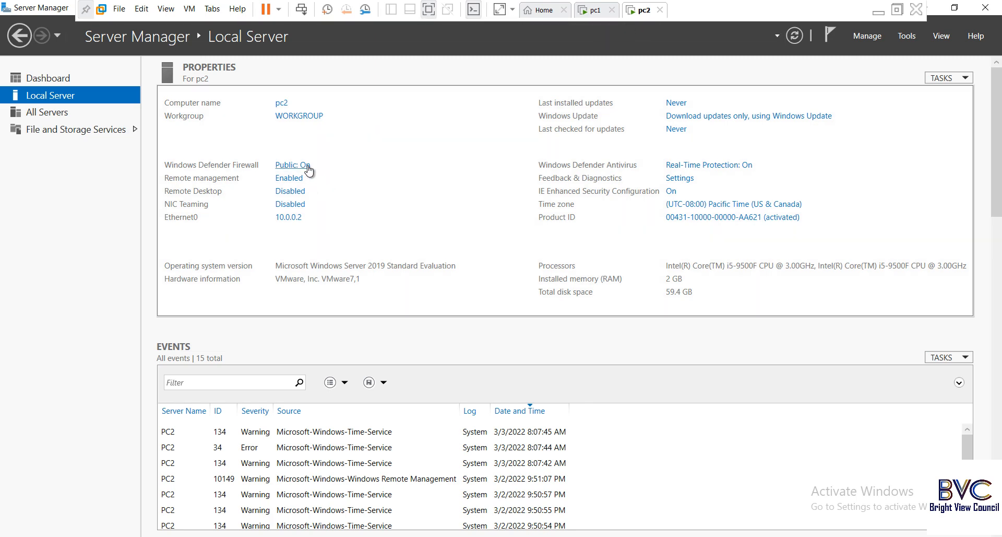
left_click(598, 11)
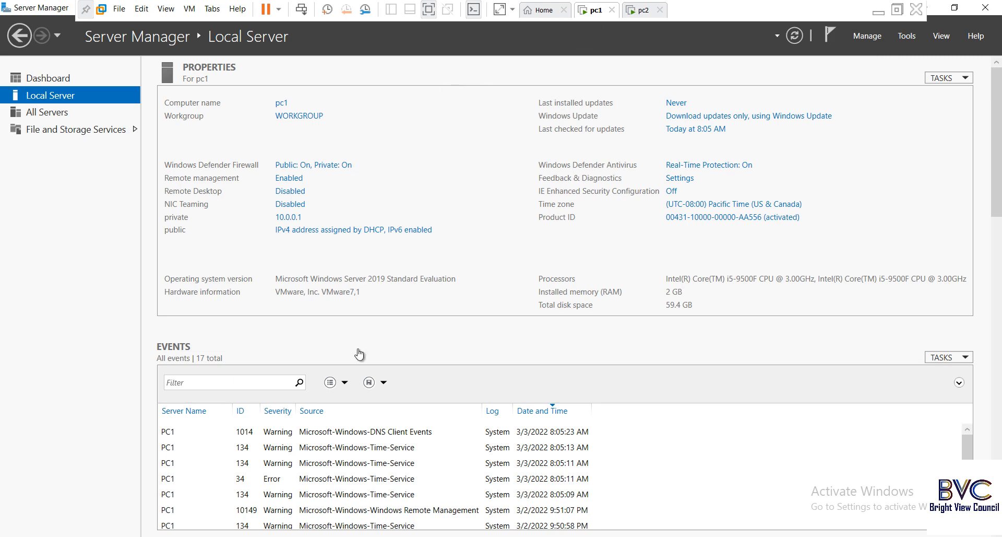
left_click(250, 465)
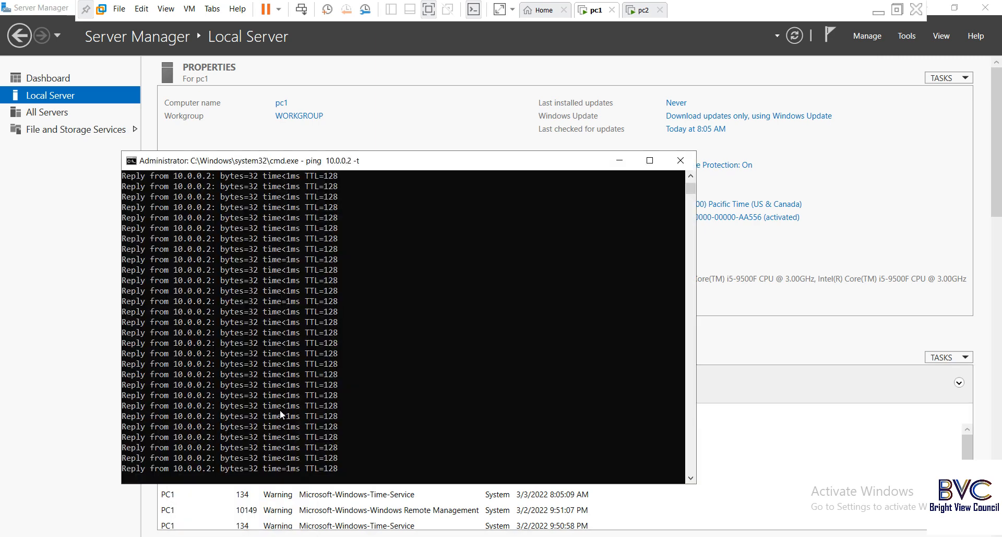
left_click(692, 479)
left_click(692, 479)
left_click(692, 478)
left_click(692, 478)
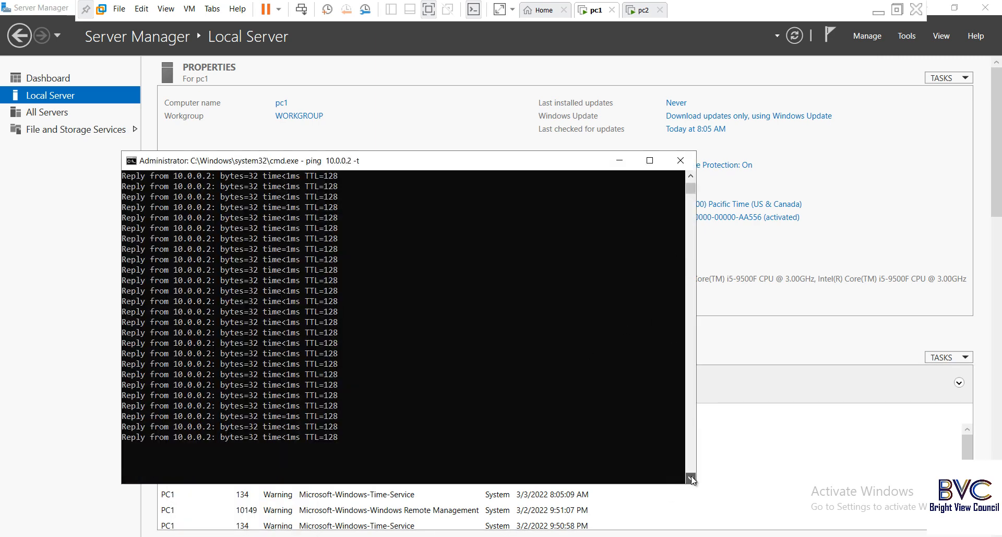
left_click(692, 479)
left_click(692, 479)
left_click(692, 478)
left_click(693, 479)
left_click(692, 479)
left_click(692, 479)
left_click(693, 479)
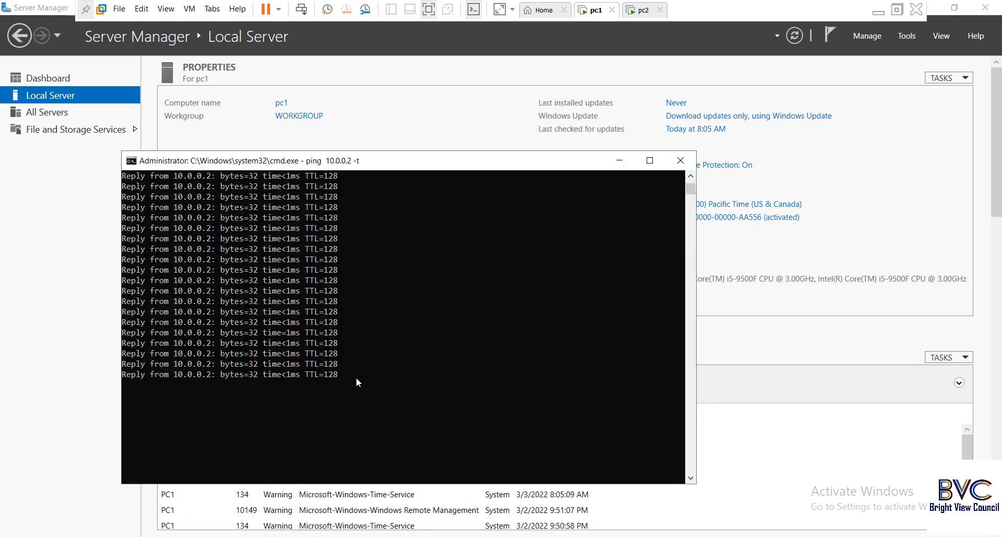
Step: Minimize pc1's ping window and run firewall.cpl from the Run dialog
left_click(620, 160)
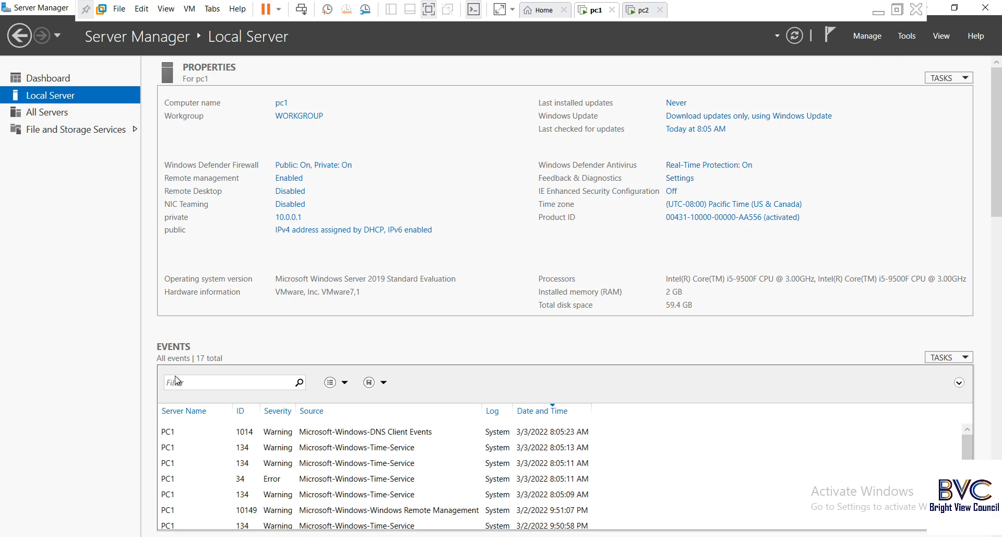
left_click(11, 536)
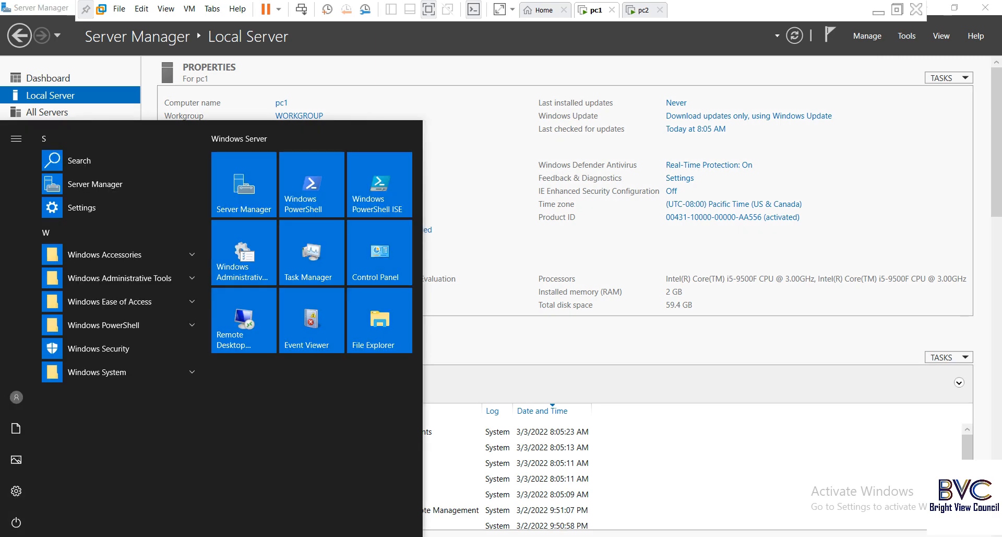
right_click(12, 535)
left_click(47, 493)
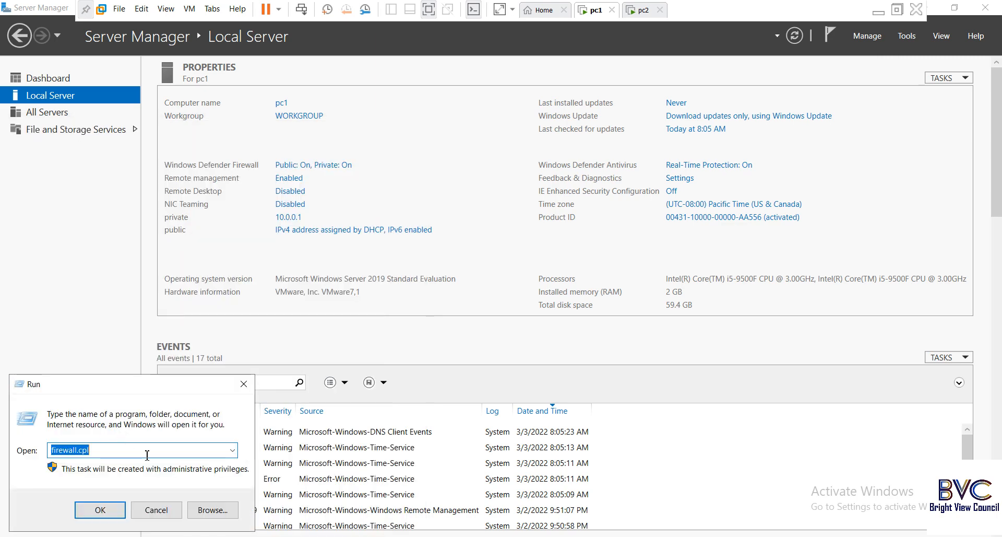
left_click(91, 450)
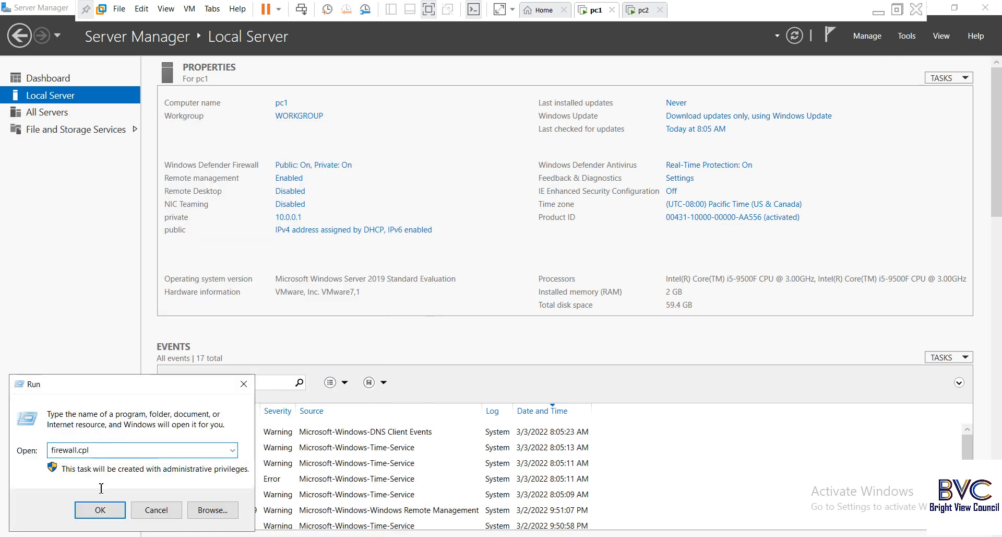
left_click(100, 510)
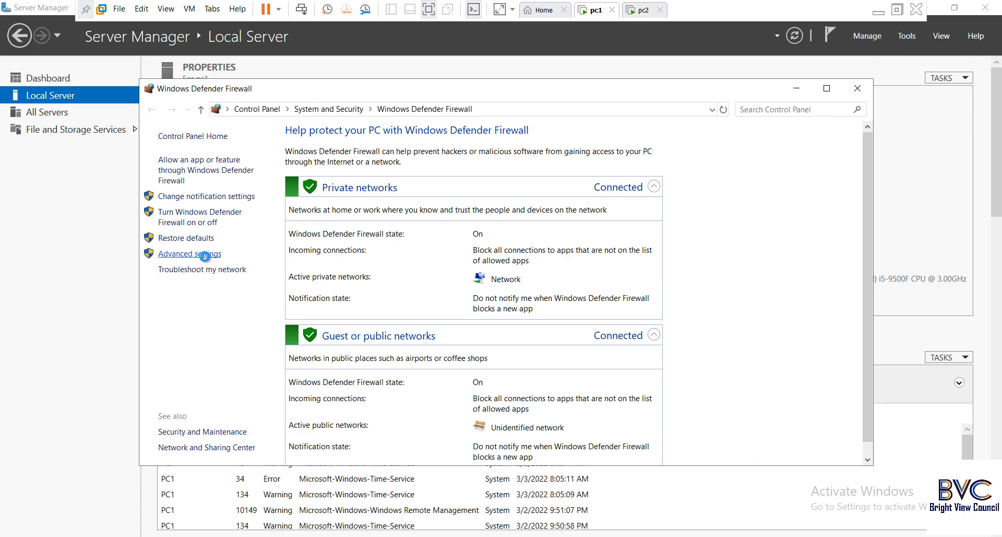
Step: Open Advanced settings and start a New Rule under Connection Security Rules
left_click(202, 254)
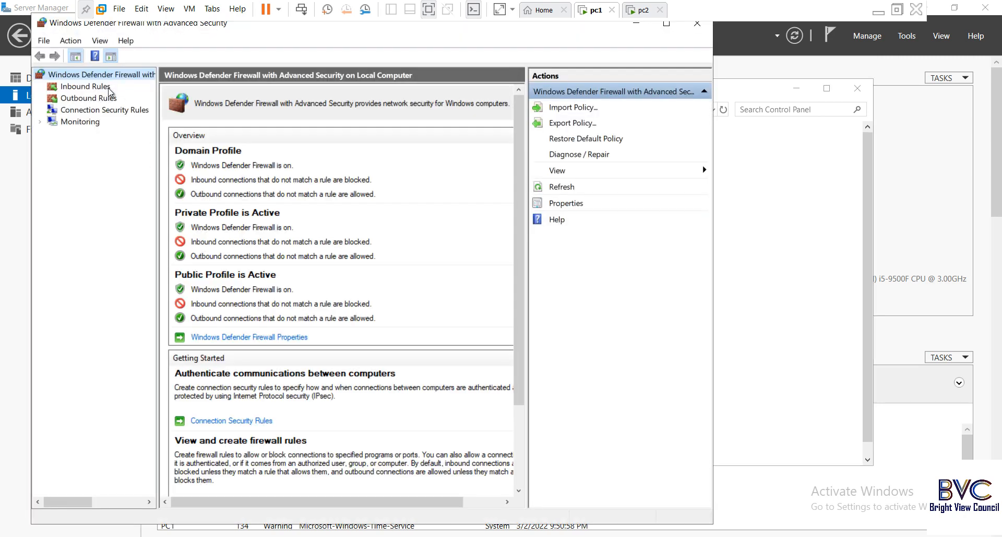
right_click(140, 116)
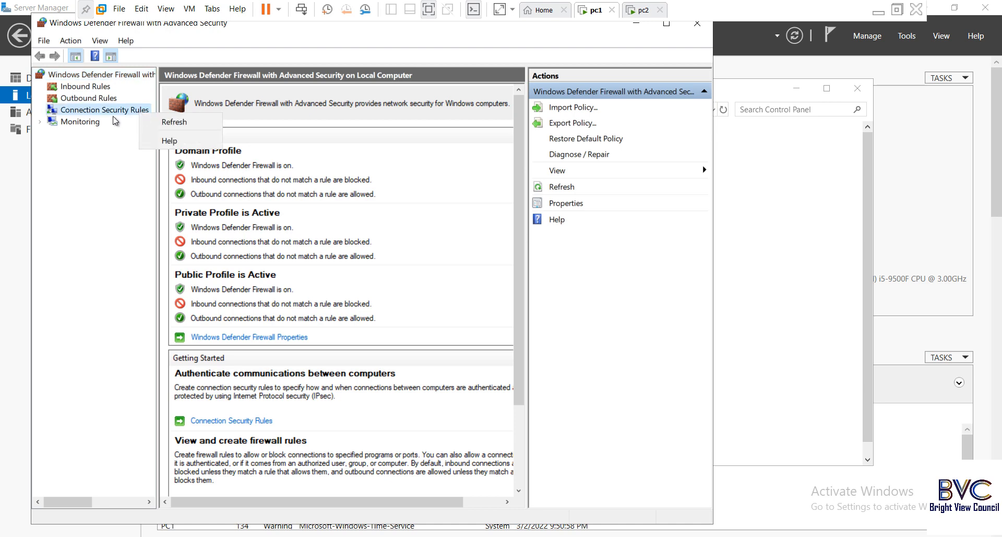
left_click(114, 111)
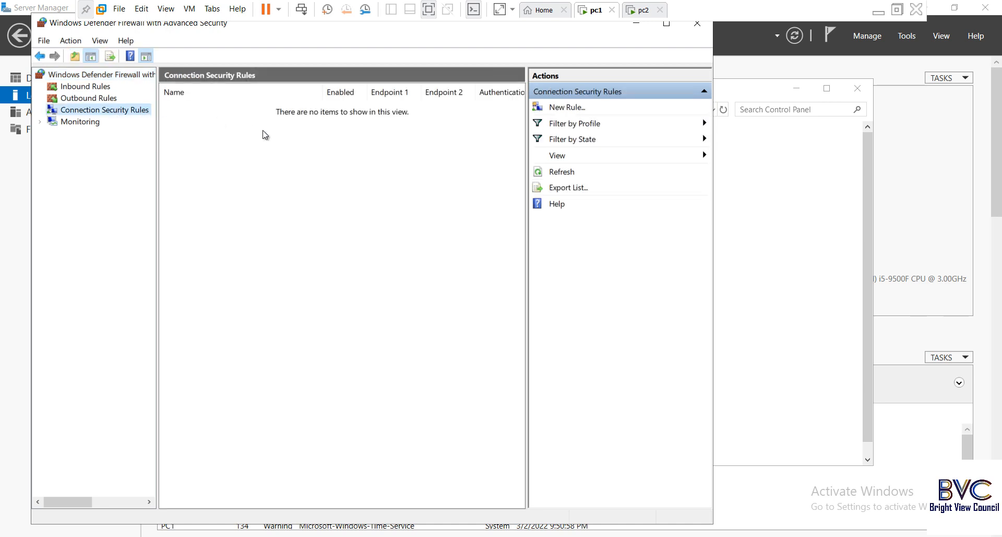
right_click(126, 107)
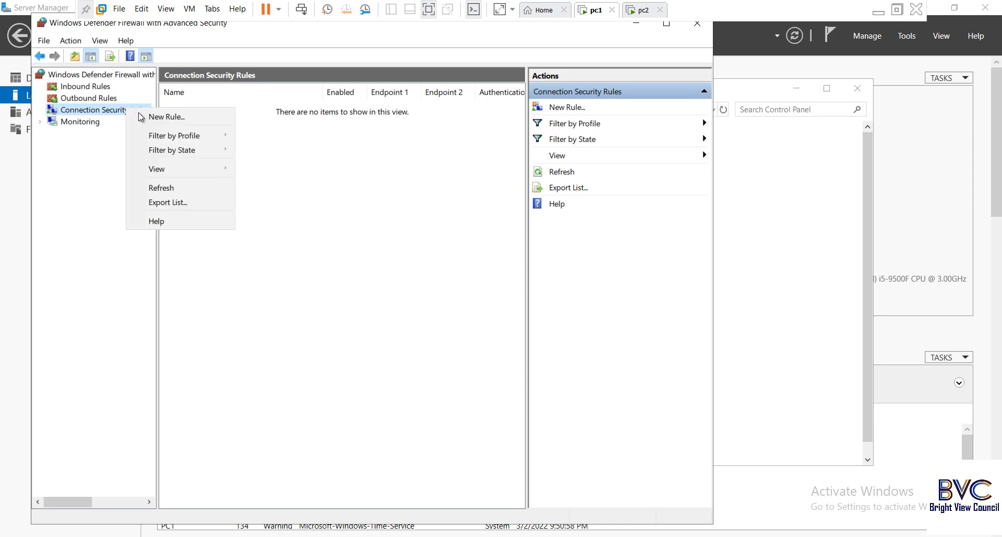
left_click(170, 116)
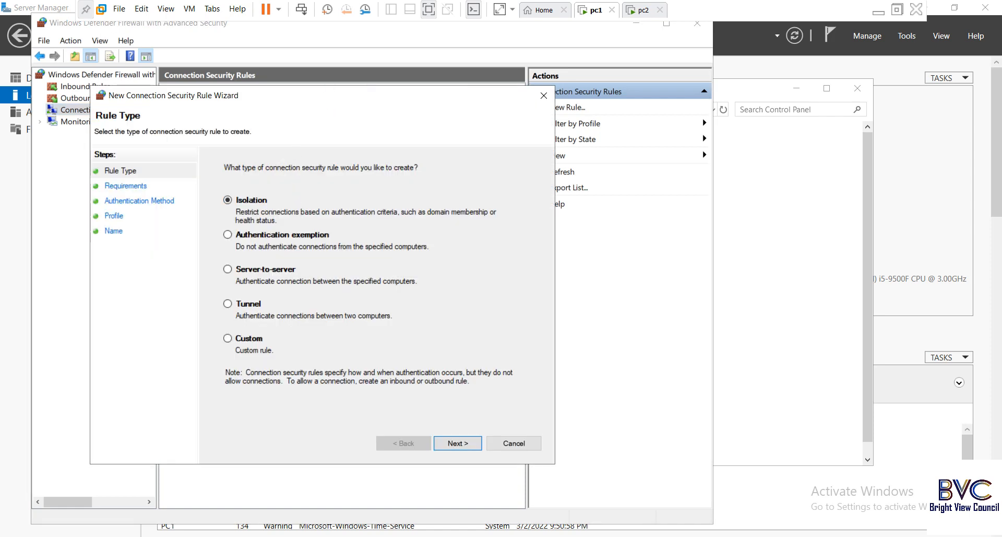
Step: Pick Custom as the connection security rule type and advance to Endpoints
left_click_drag(324, 97, 340, 64)
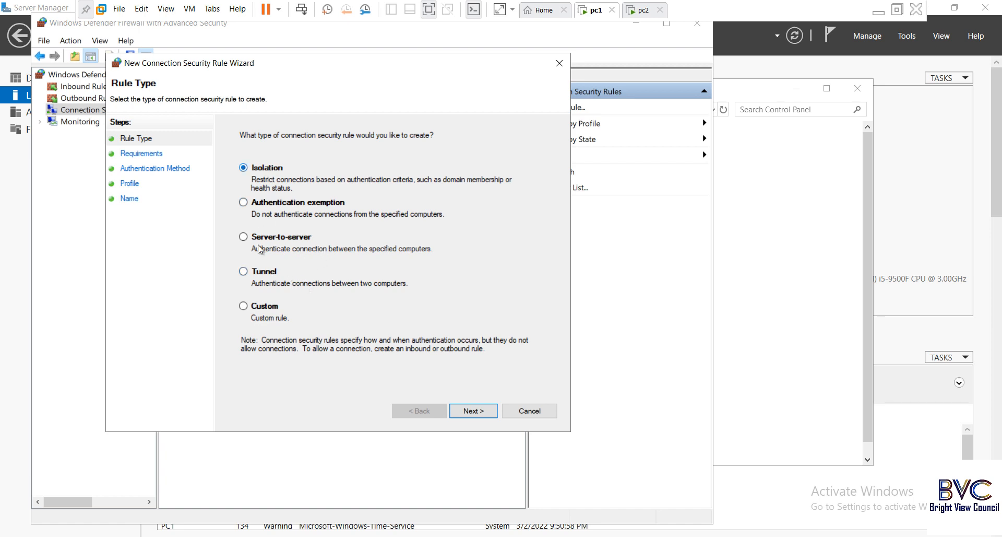
left_click(260, 308)
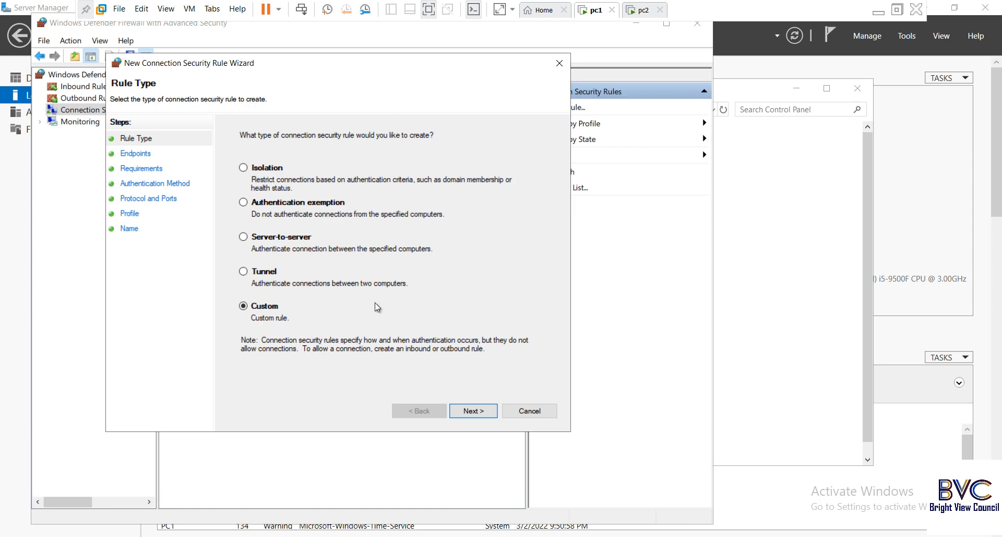
left_click(472, 413)
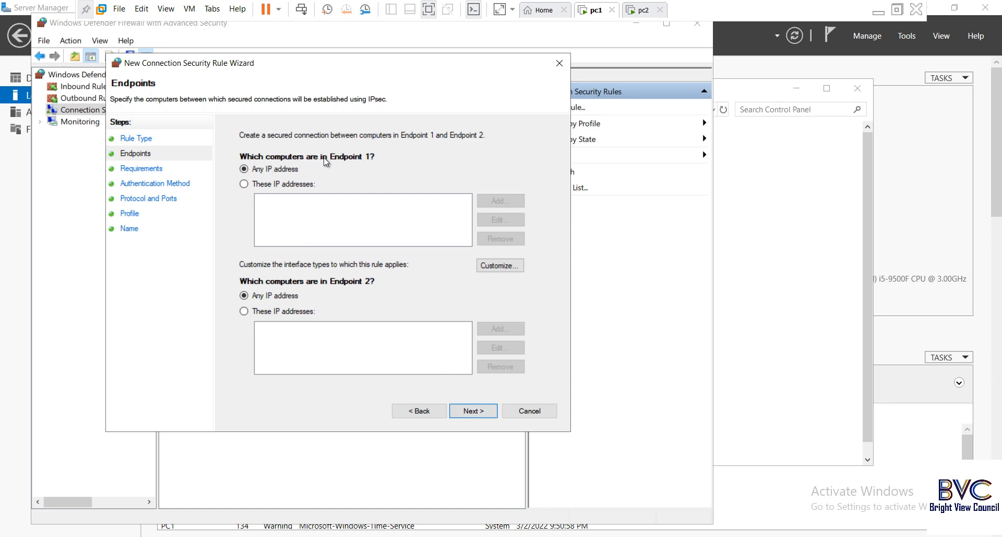
Step: Set Endpoint 1 to 'These IP addresses' and add 10.0.0.1
left_click(264, 185)
left_click(257, 173)
left_click(258, 185)
left_click(505, 202)
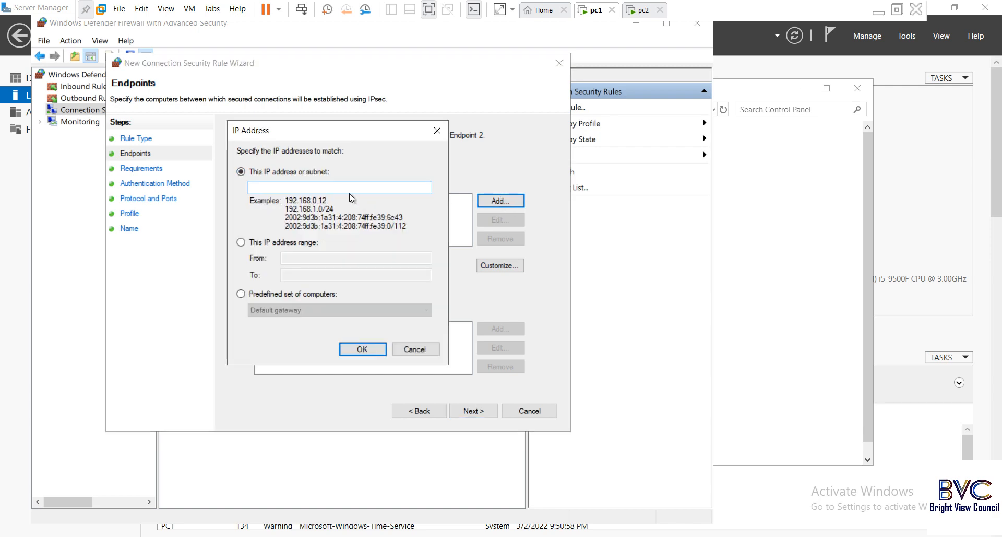
type("10.0.0.1")
left_click(362, 349)
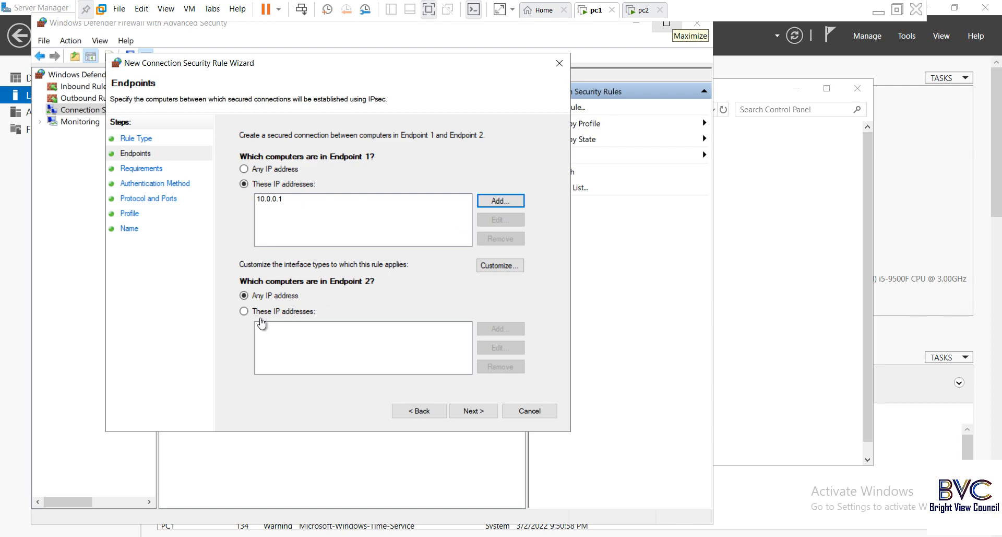
Step: Restrict Endpoint 2 to 10.0.0.2, keep Endpoint 1 restricted, and continue
left_click(244, 311)
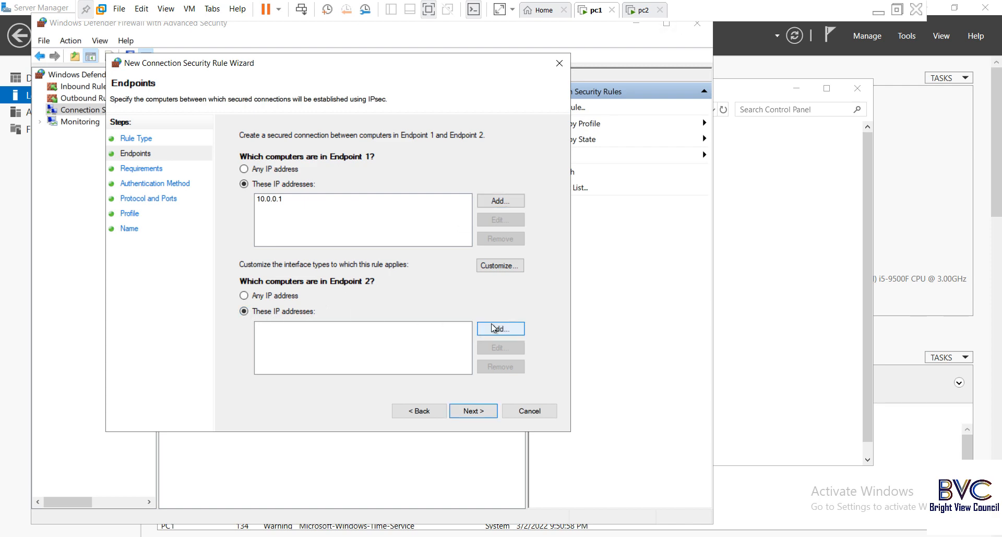
left_click(488, 329)
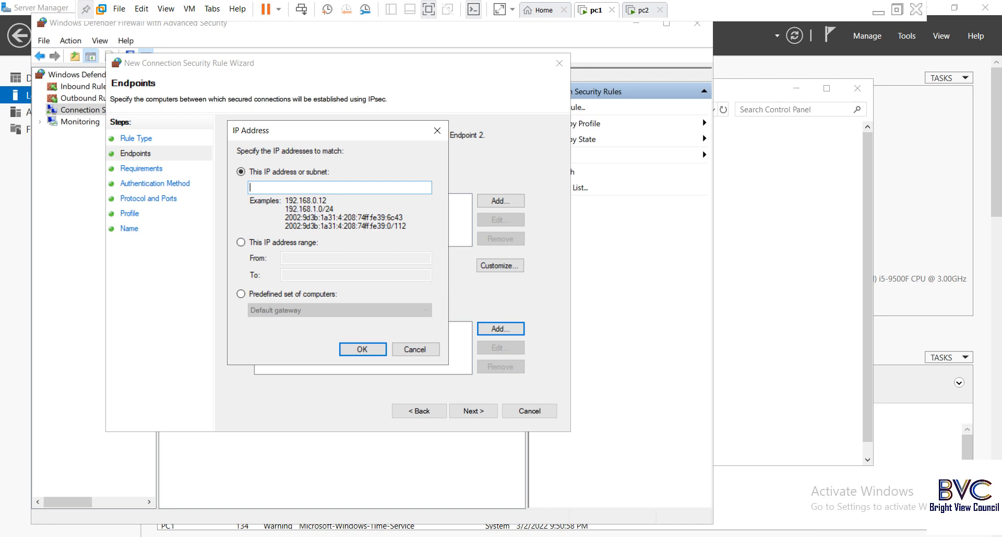
type("10.0.0.2")
left_click(369, 355)
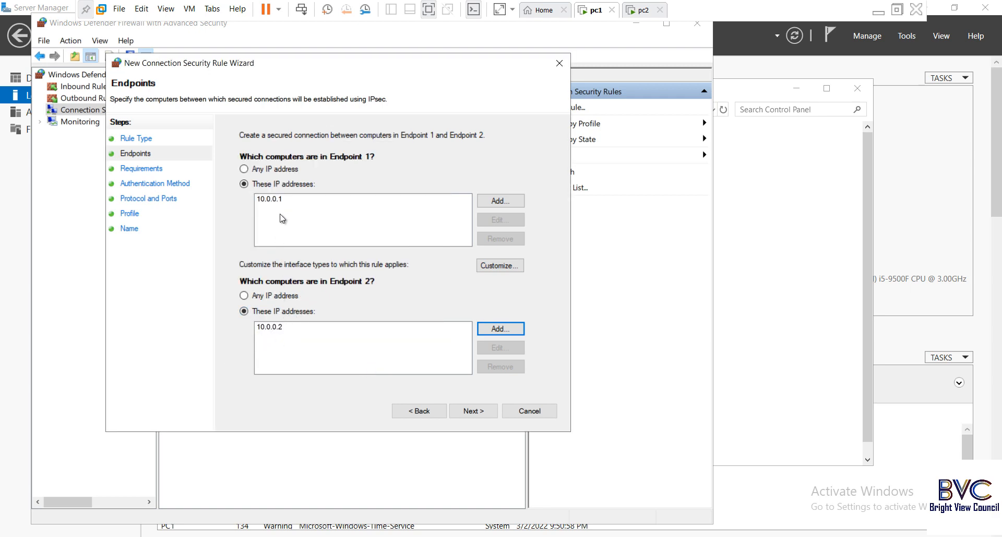
left_click(263, 171)
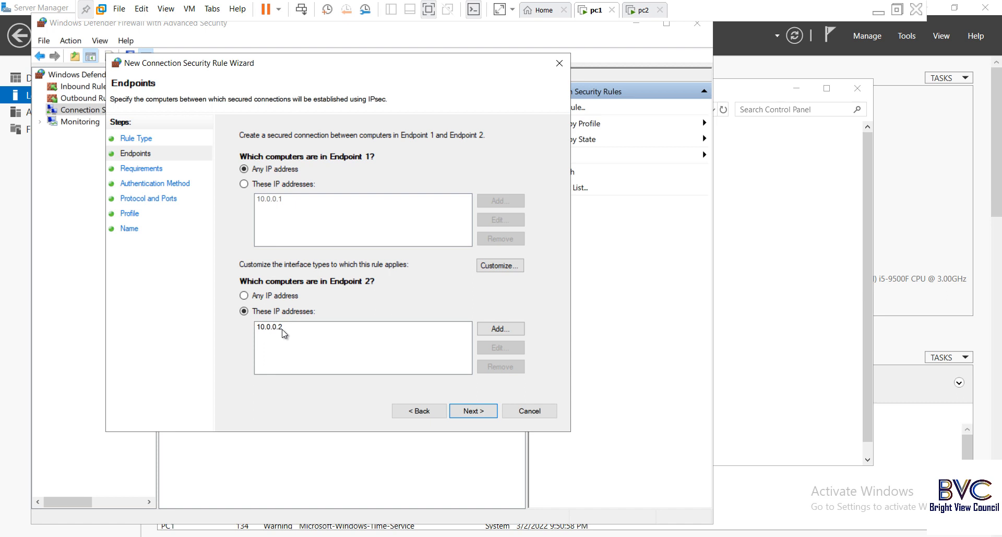
left_click(255, 184)
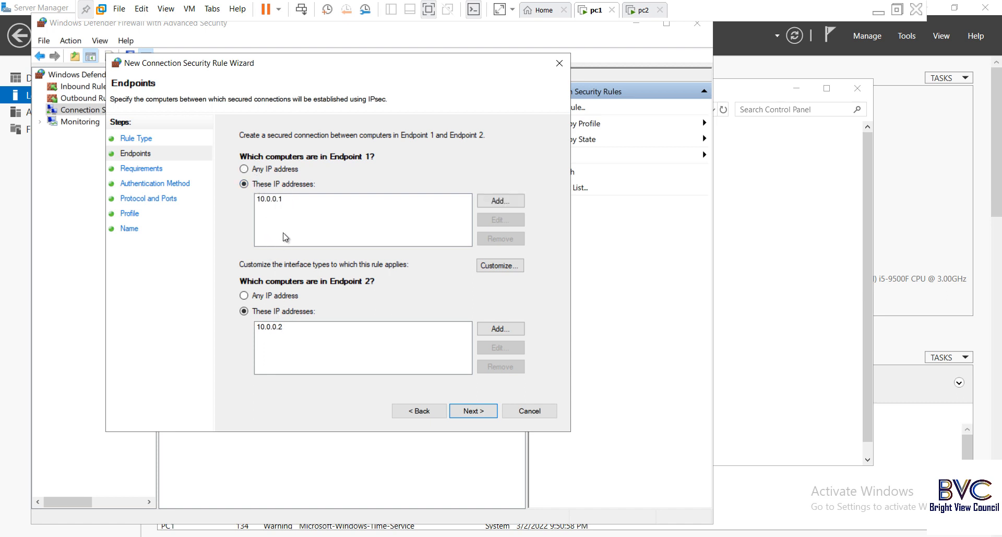
left_click(471, 412)
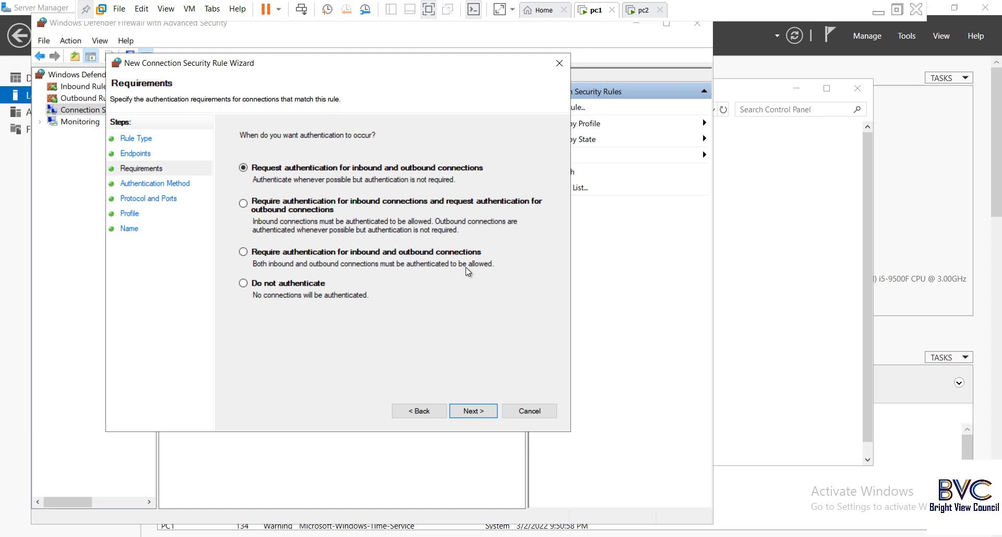
Step: Select 'Require authentication for inbound and outbound connections' and proceed to Authentication Method
left_click(257, 260)
left_click(476, 411)
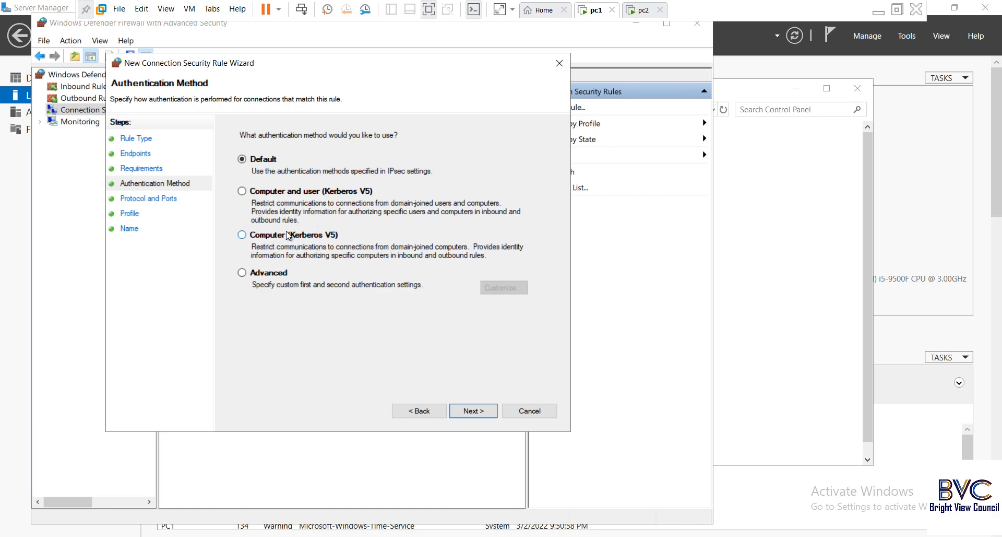
Step: Under Advanced authentication, add Preshared key as the first method, then bring up the Paint keys diagram
left_click(265, 274)
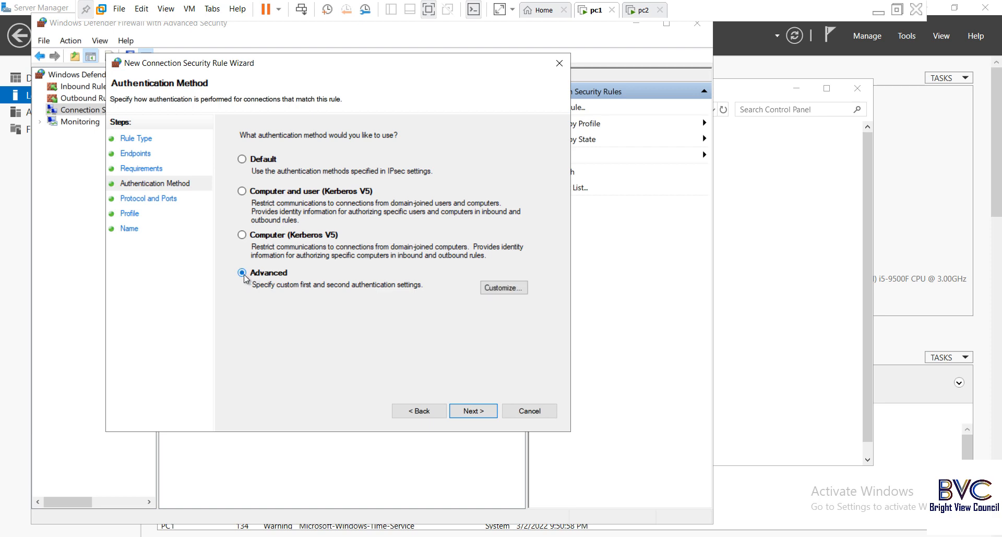
left_click(504, 288)
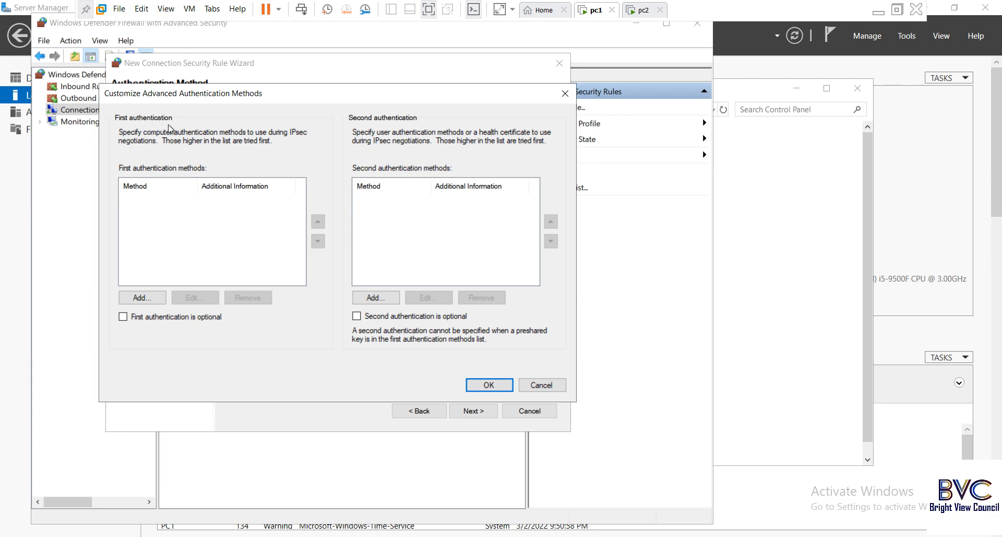
left_click(141, 297)
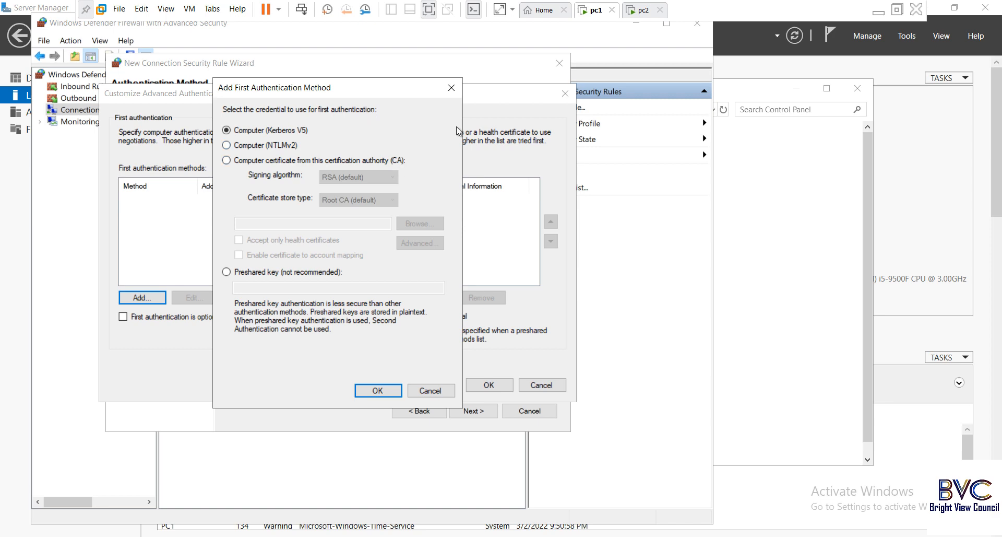
left_click(245, 272)
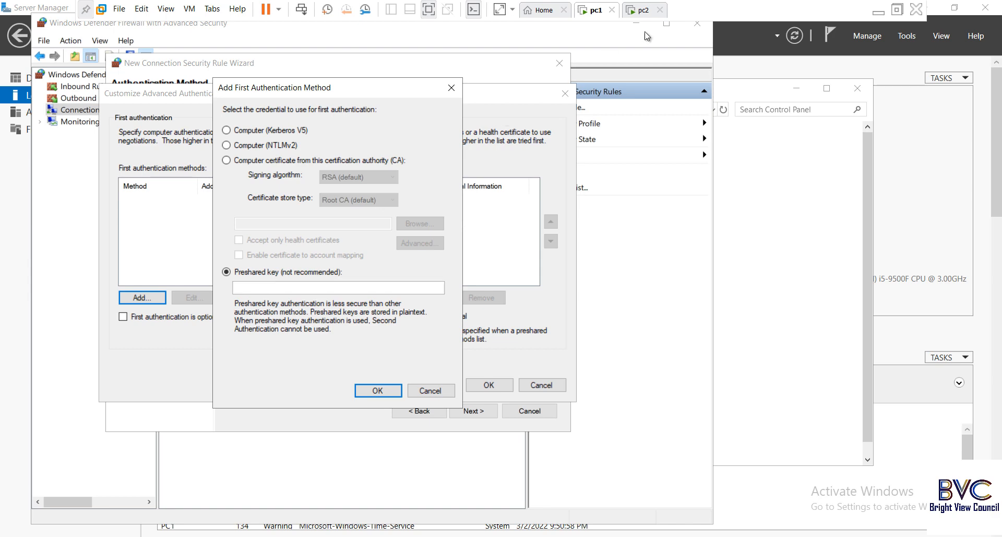
left_click(879, 12)
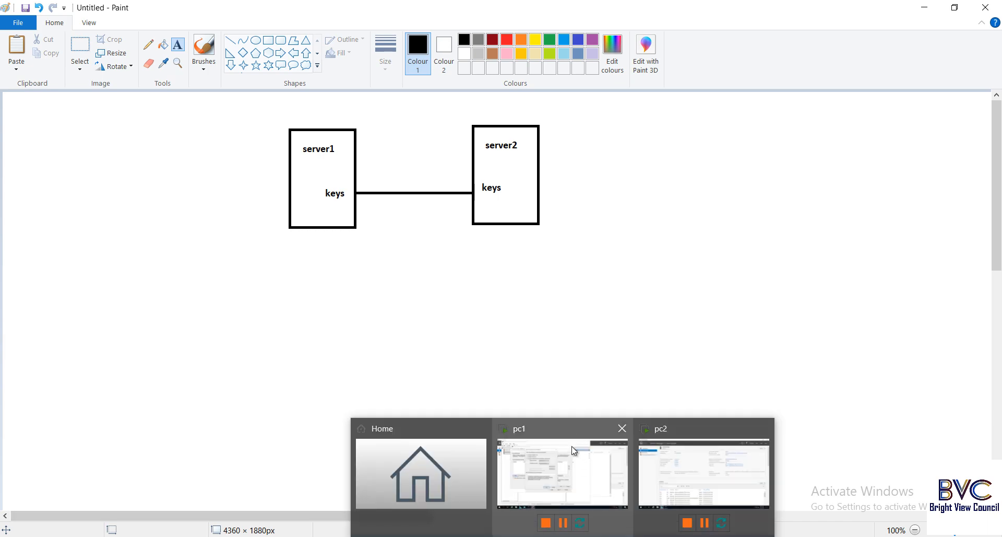
Step: Return to pc1's Add First Authentication Method dialog and focus the Preshared key field
left_click(549, 486)
left_click(279, 287)
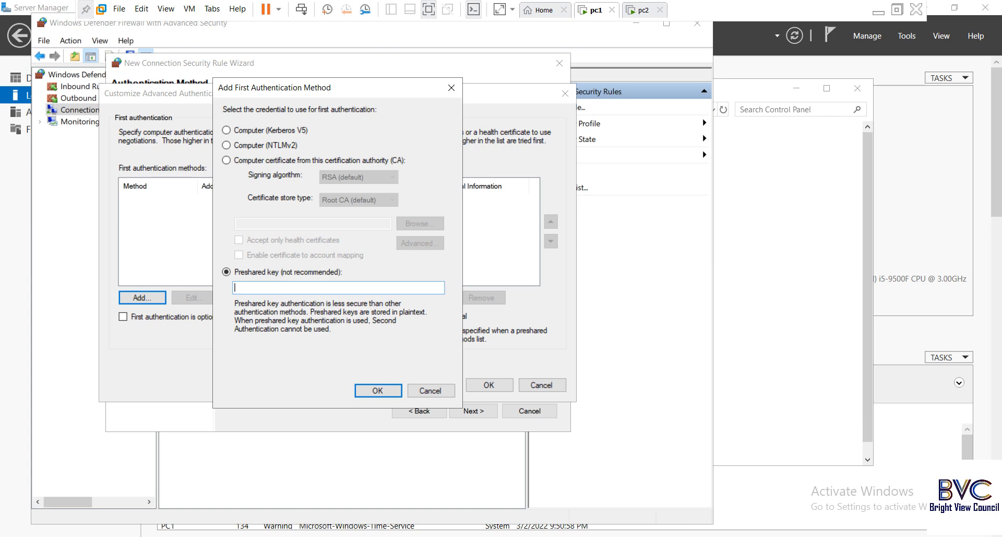
Step: Enter the preshared key, confirm both authentication dialogs, and advance to Protocol and Ports
left_click(378, 389)
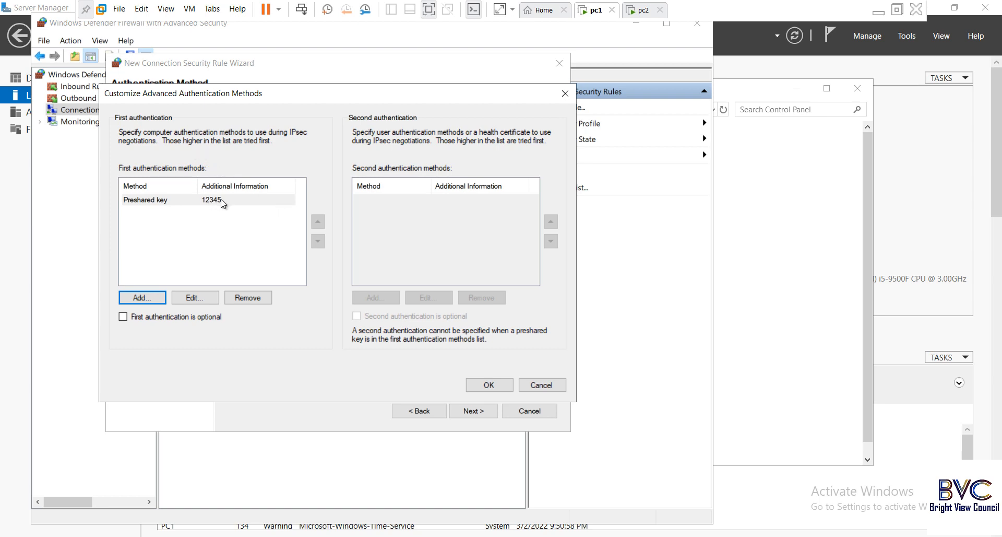
left_click(489, 384)
left_click(478, 412)
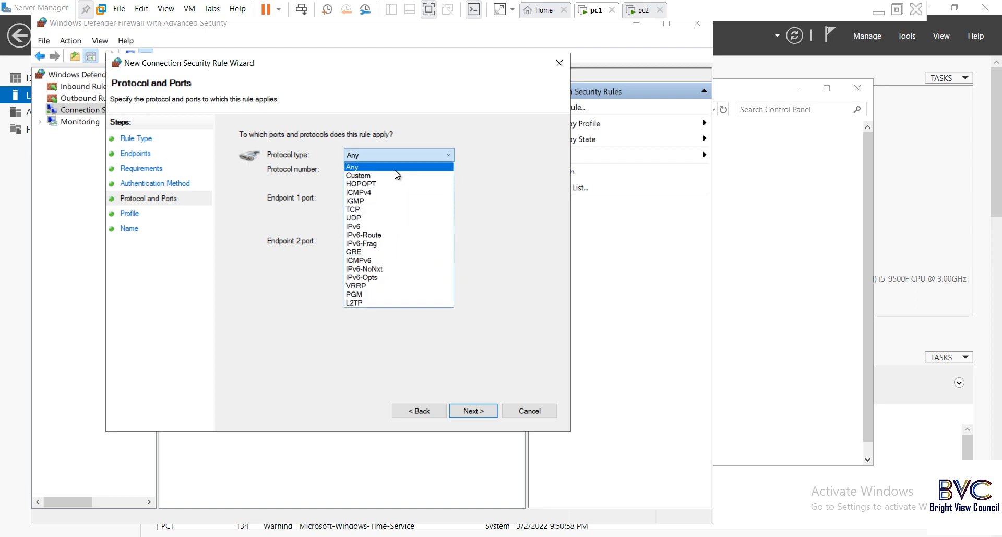
Step: Keep the protocol type as Any with all ports and move on to Profile
left_click(396, 170)
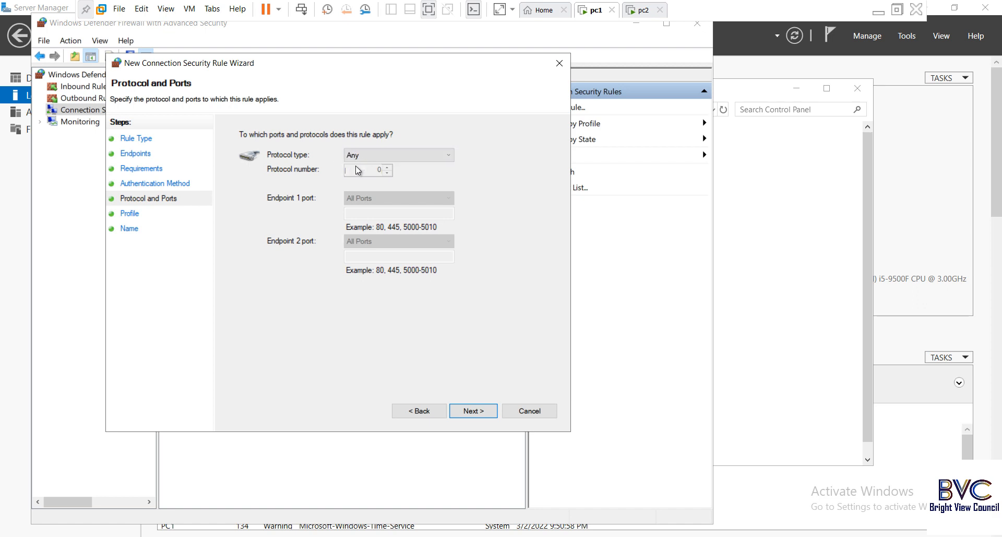
left_click(481, 416)
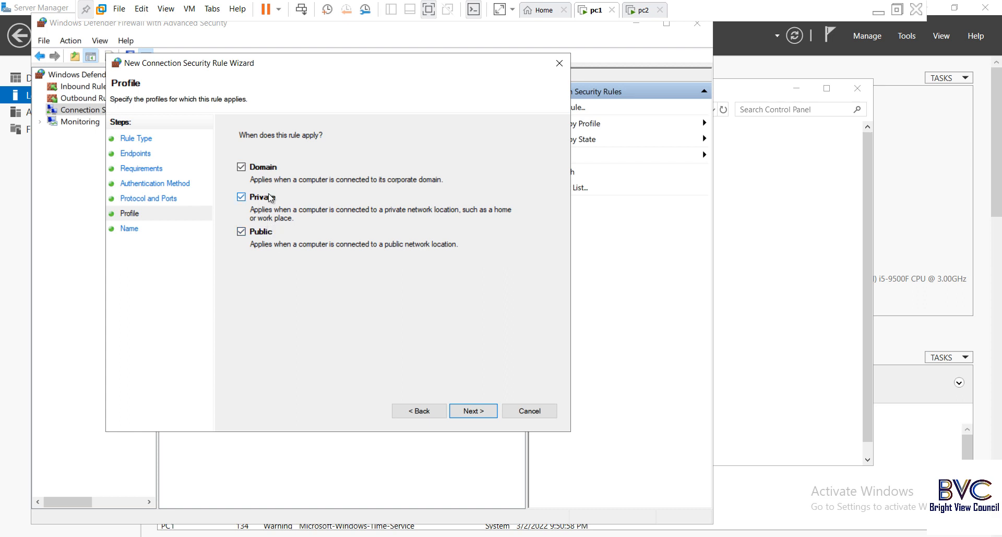
Step: Keep Domain, Private and Public profiles and name the rule SecurityKey
left_click(473, 411)
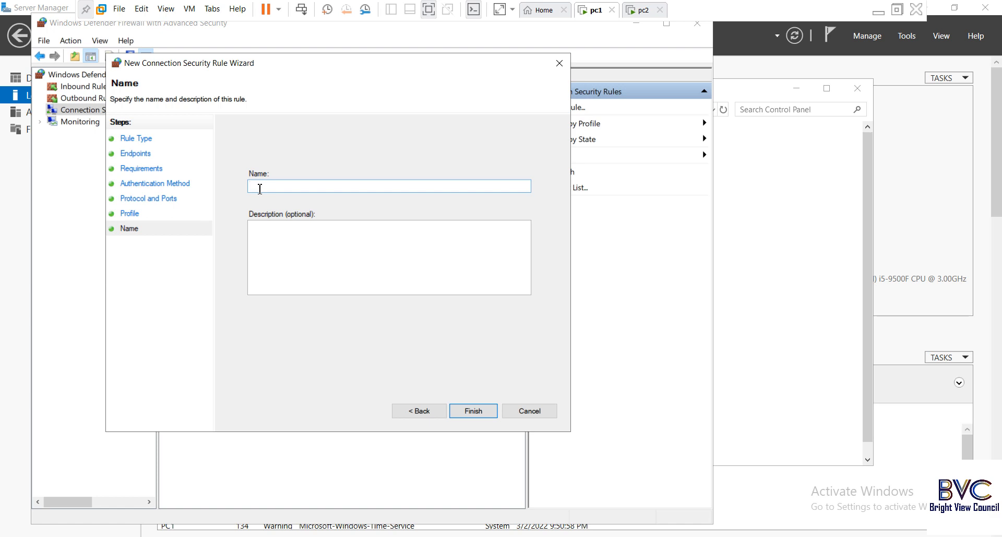
type("P")
key("BackSpace")
type("SecurityKey")
Step: Finish the SecurityKey rule and view Connection Security Rules in the advanced firewall console
left_click(469, 411)
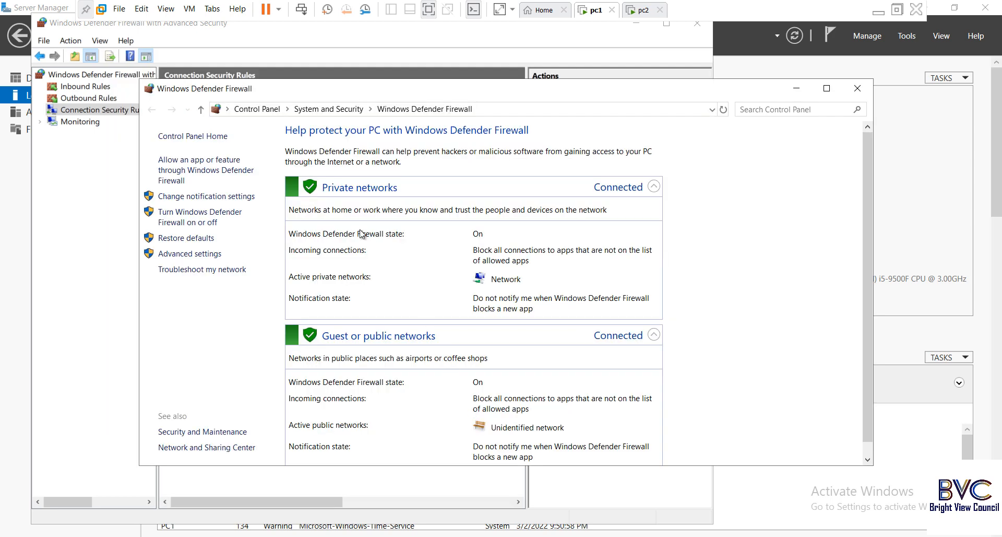
left_click(205, 253)
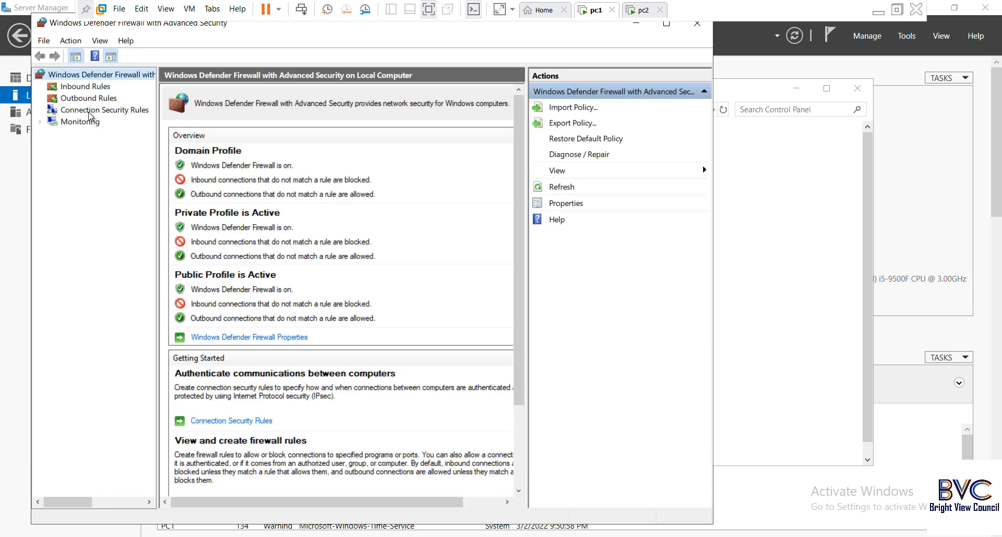
left_click(94, 110)
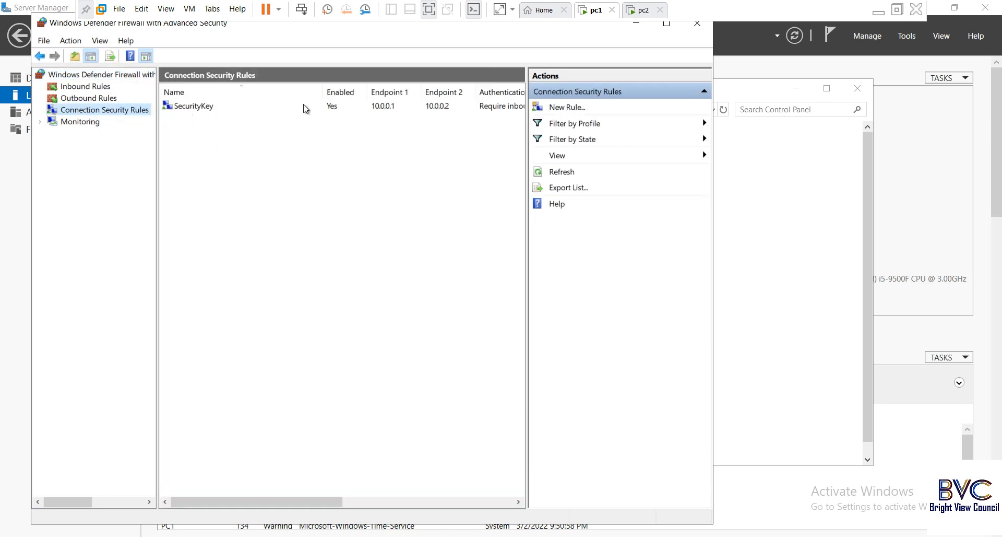
Step: Bring forward the continuous ping to 10.0.0.2, which now times out
key("alt+Tab")
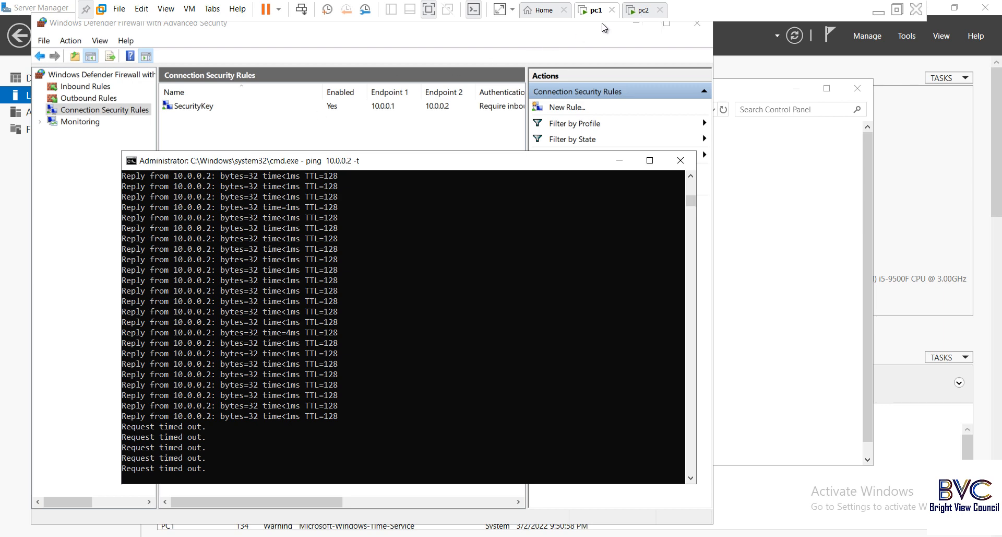
Step: Switch to pc2 and close its existing ping window
left_click(645, 13)
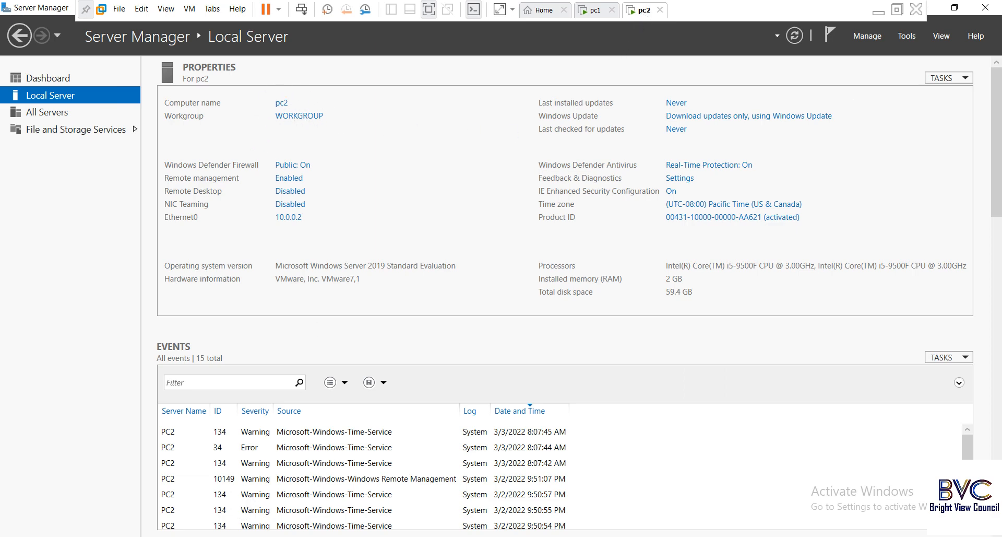
left_click(210, 535)
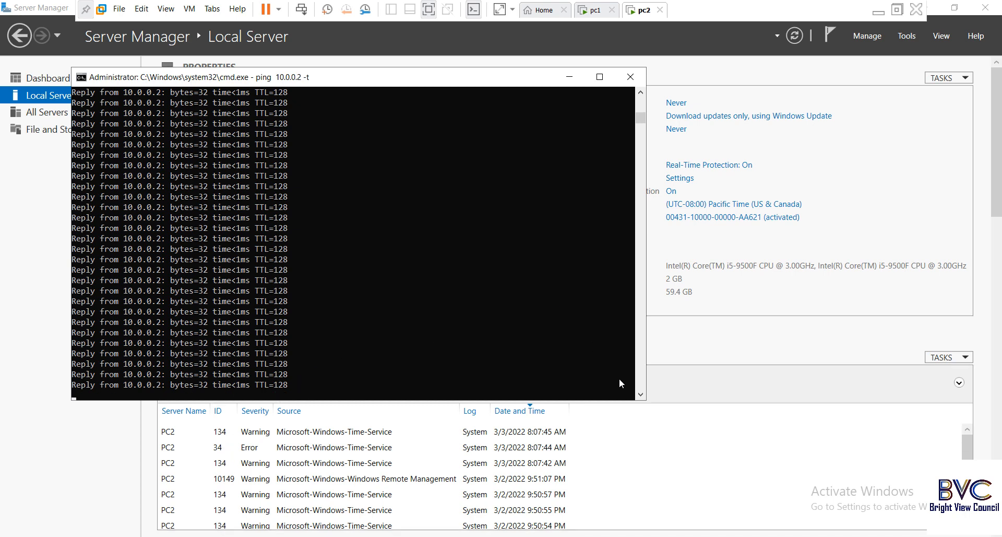
left_click(640, 396)
left_click(641, 396)
left_click(640, 396)
left_click(640, 395)
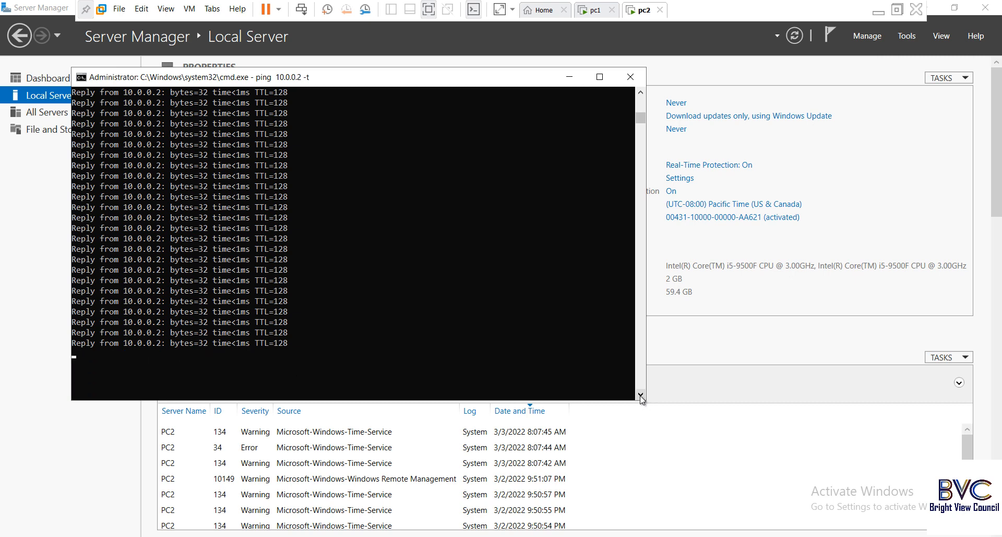
left_click(640, 396)
left_click(640, 395)
left_click(641, 396)
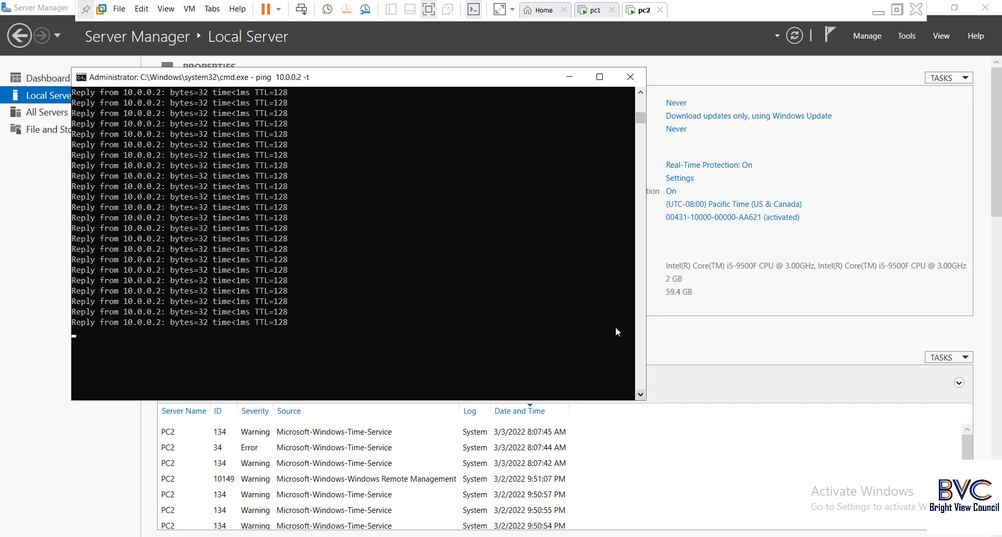
left_click(630, 76)
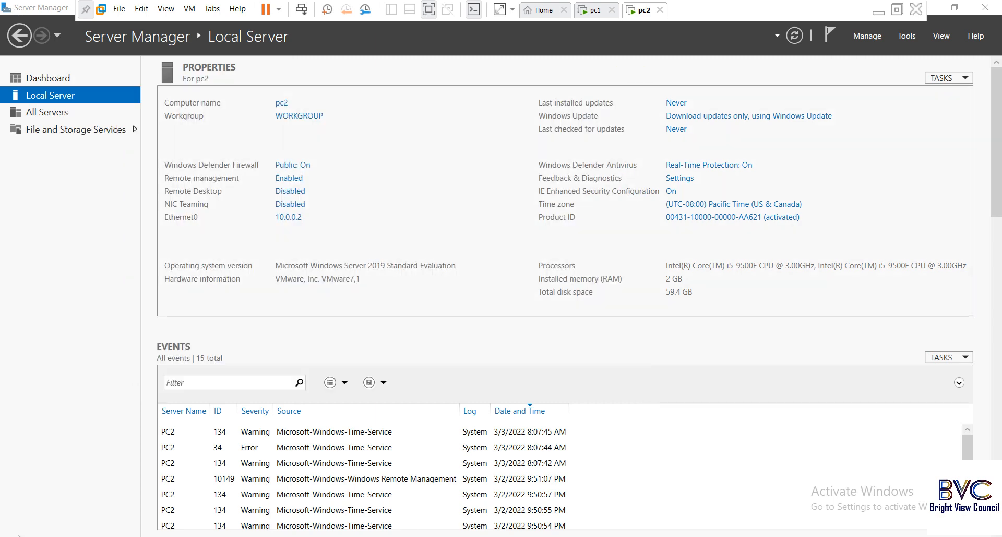
Step: Open a command prompt on pc2 and run ping 10.0.0.1
key("super+x")
left_click(31, 479)
left_click(104, 518)
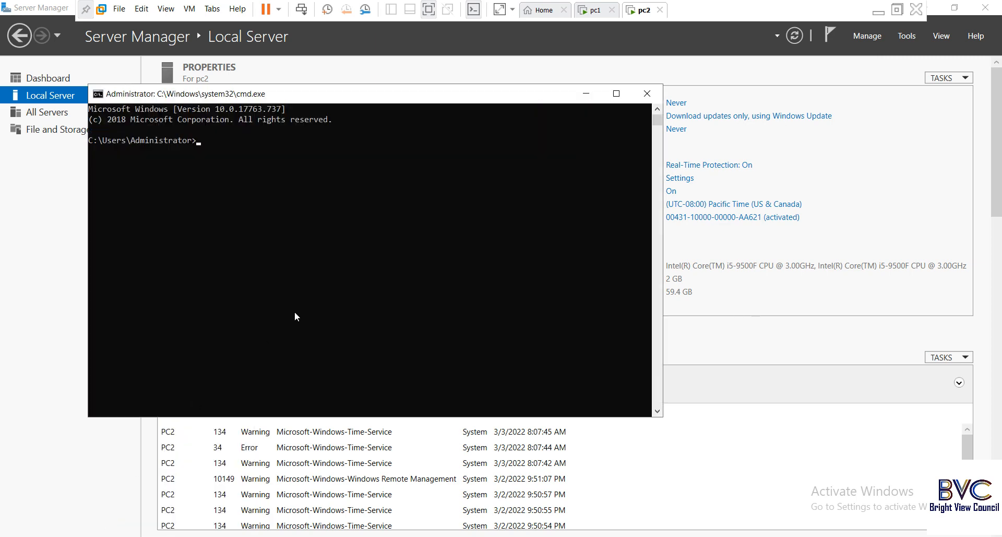
type("ping 10.0.0.1")
key("Return")
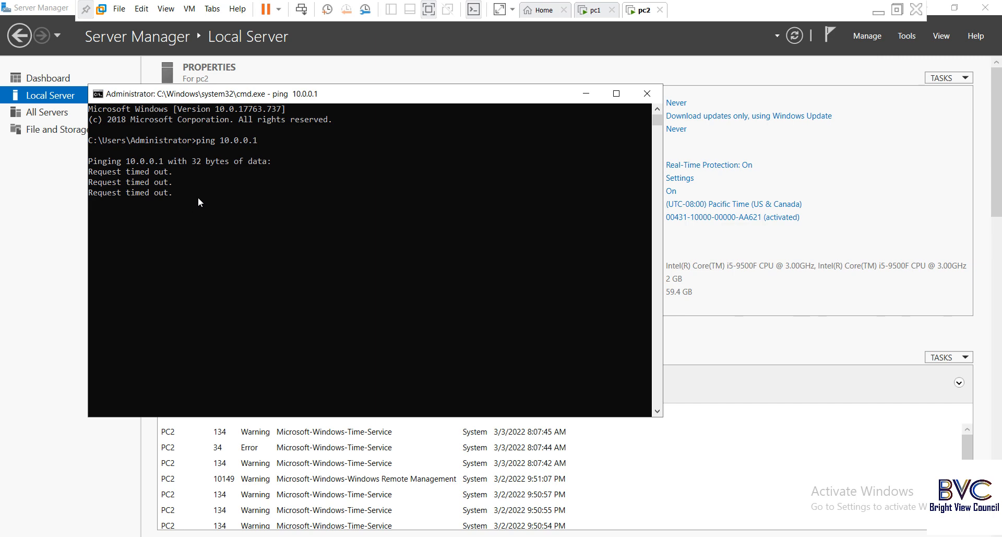
Step: Rerun the ping to 10.0.0.1 continuously with -t and minimize the cmd window
key("Up")
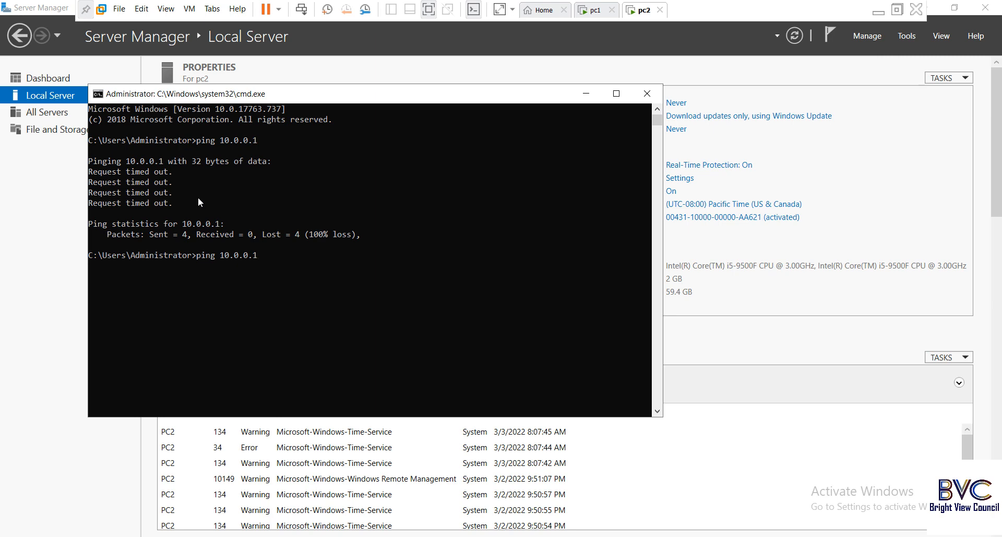
type("-t")
key("Return")
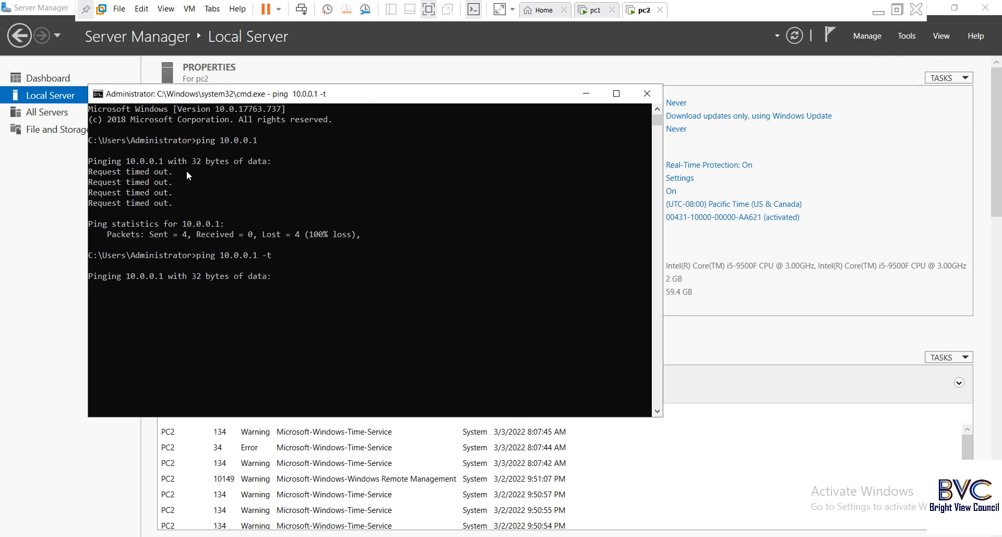
left_click(587, 93)
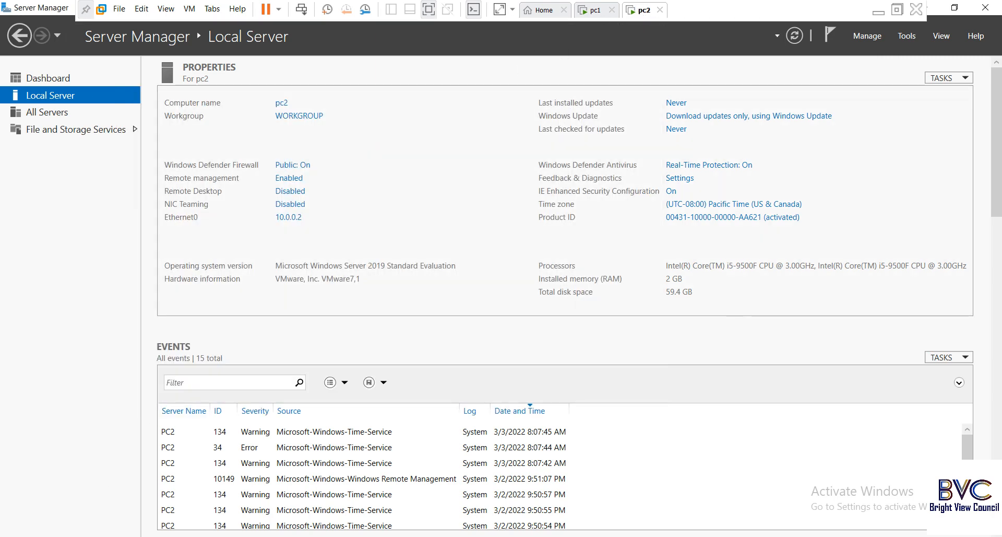
key("super+x")
Step: Launch the firewall control panel by running firewall.cpl
left_click(58, 490)
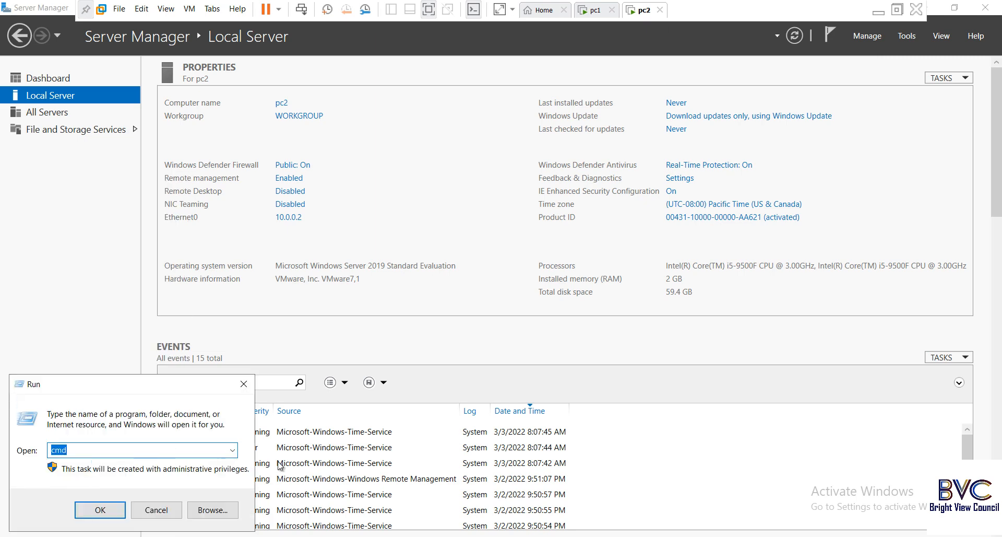
left_click(233, 450)
left_click(94, 473)
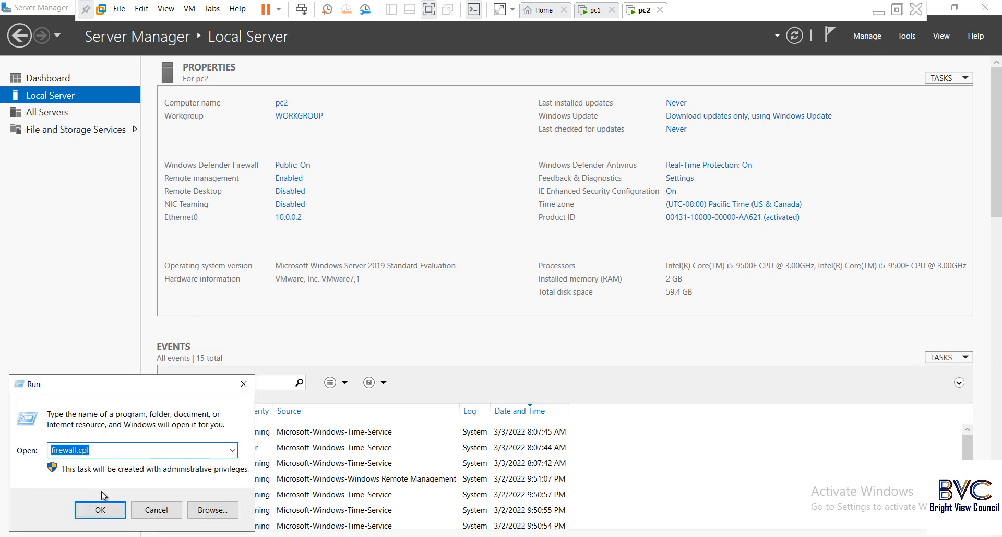
left_click(101, 511)
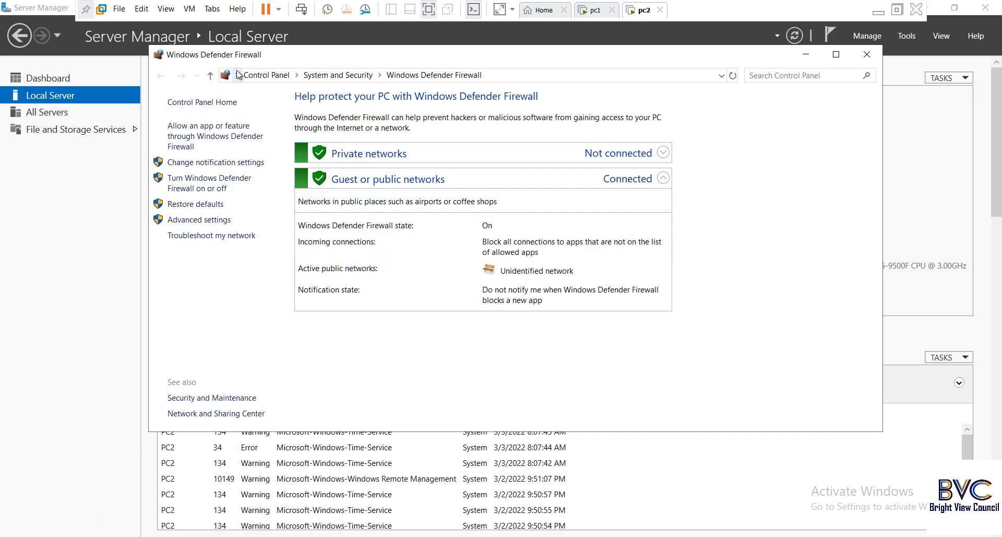
Step: Open Advanced settings and start a New Rule under Connection Security Rules
left_click(218, 220)
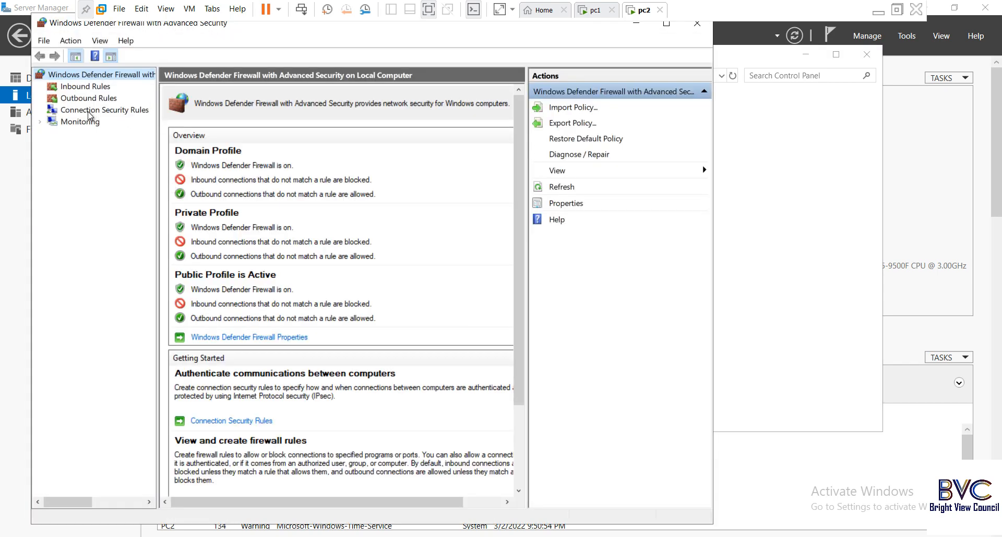
right_click(109, 109)
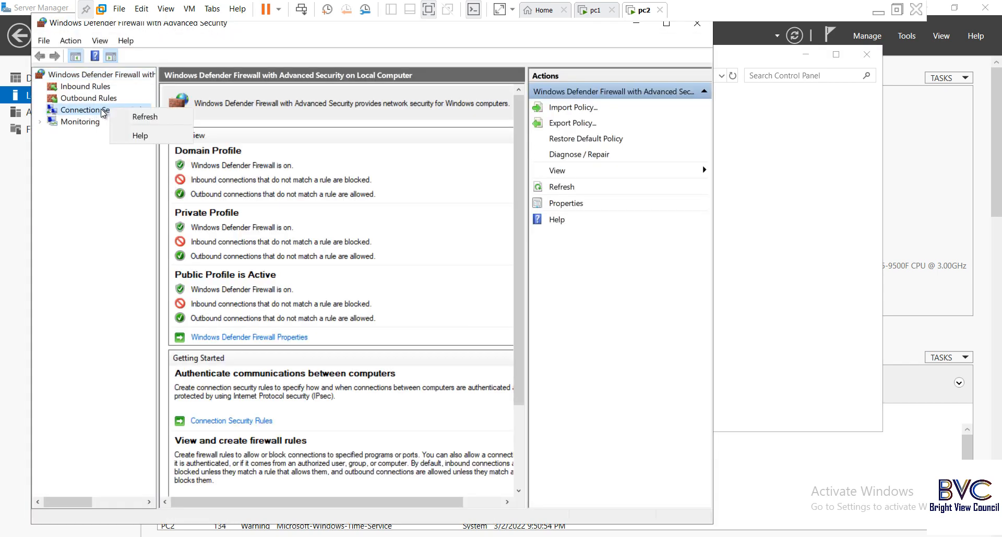
left_click(102, 110)
right_click(101, 109)
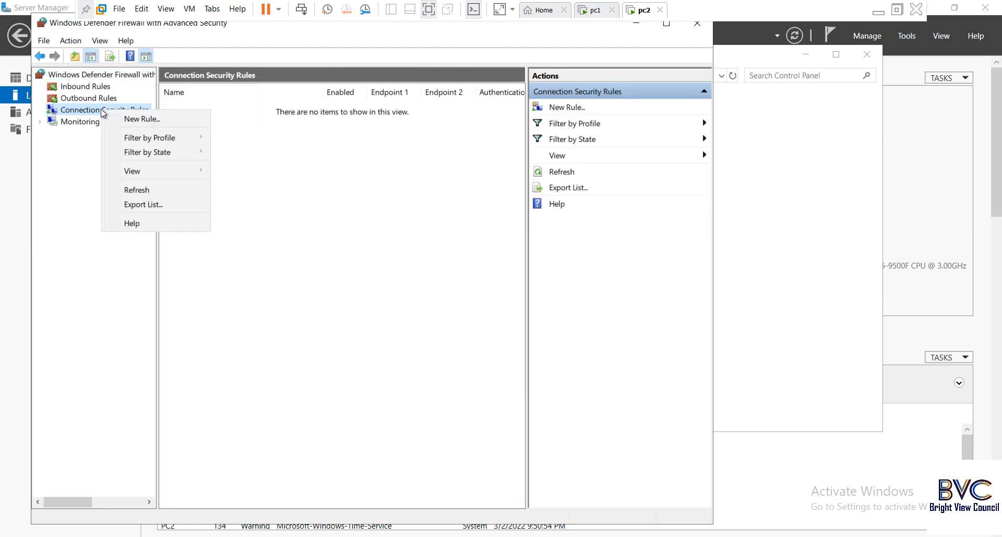
left_click(163, 118)
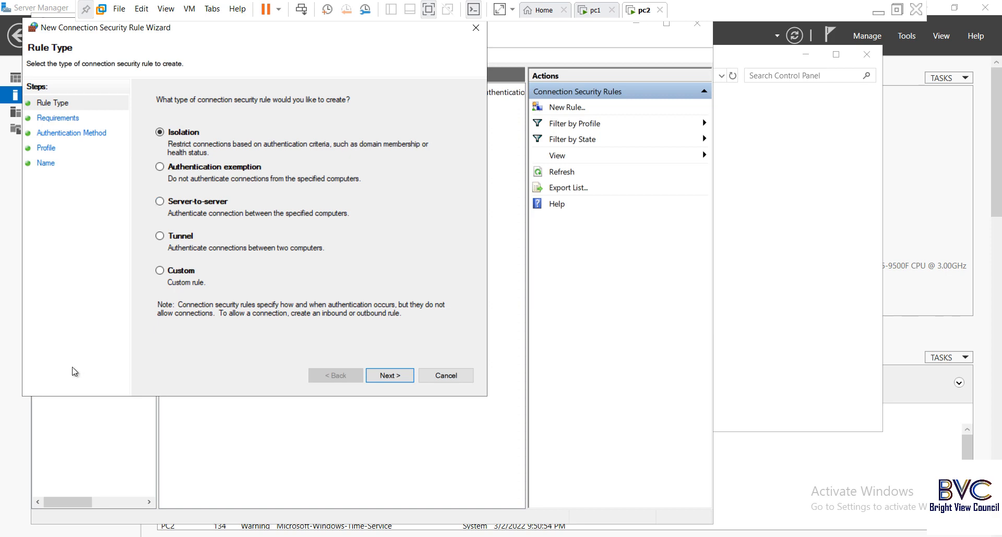
Step: Make the rule Custom with any endpoints, requiring authentication inbound and outbound
left_click(163, 272)
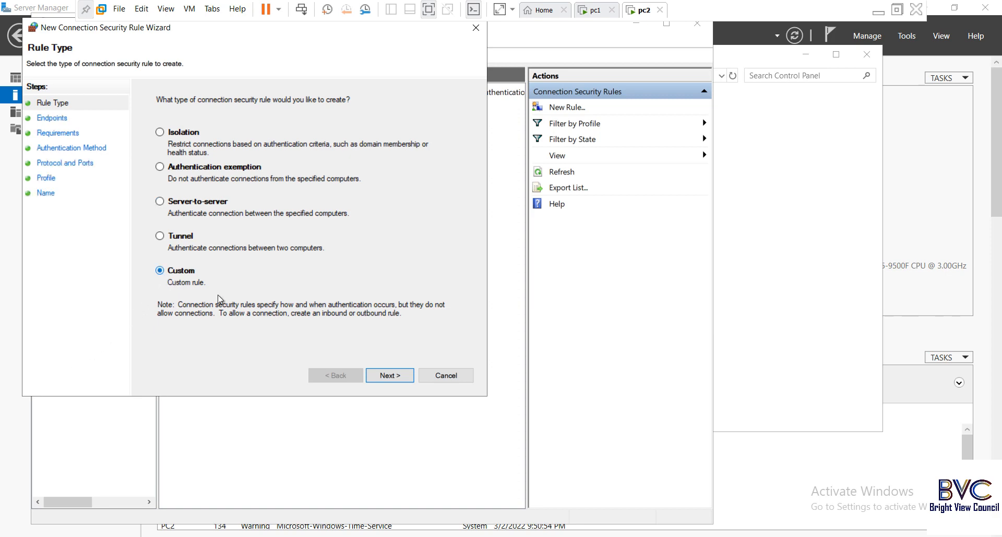
left_click(390, 375)
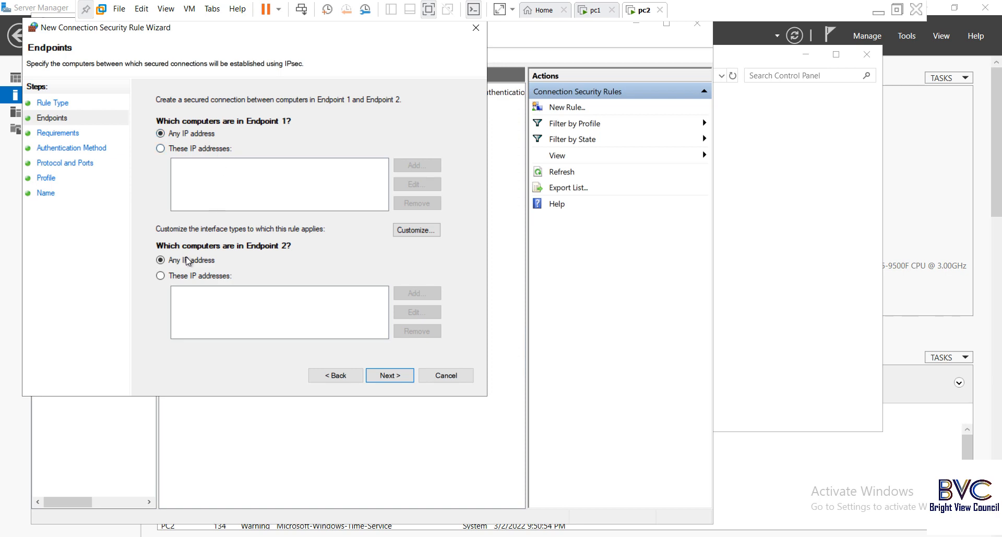
left_click(402, 378)
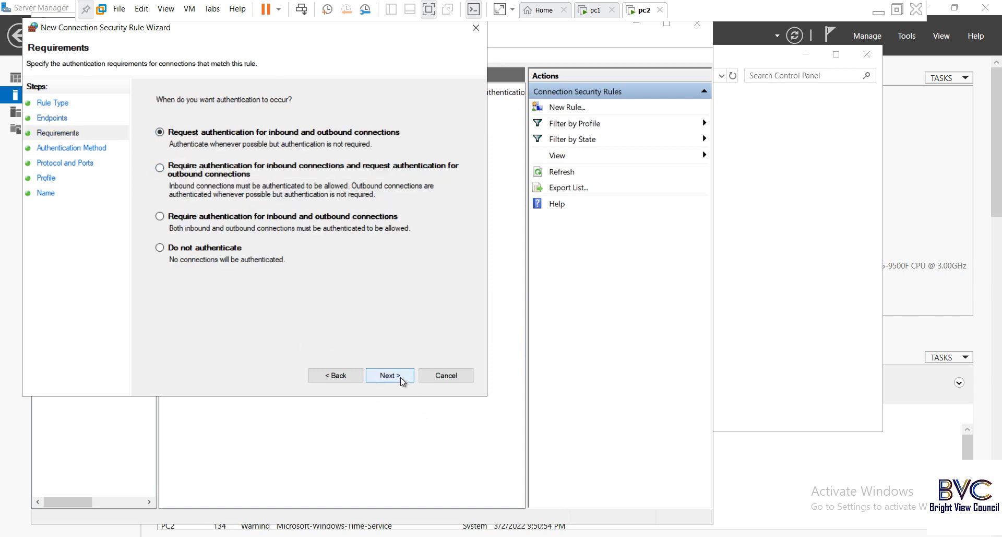
left_click(163, 217)
left_click(390, 375)
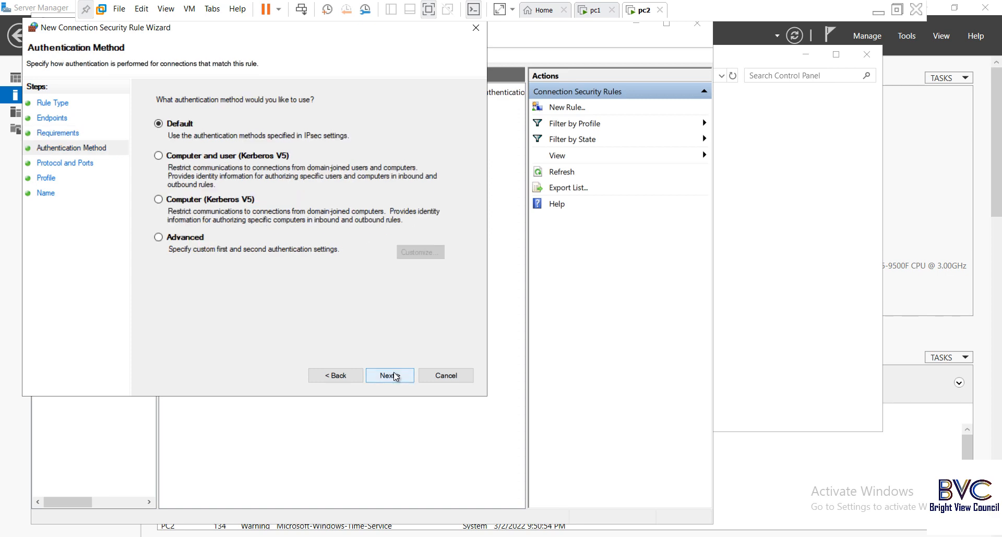
Step: Under Advanced authentication, add a preshared key as the first method and enter the key
left_click(158, 237)
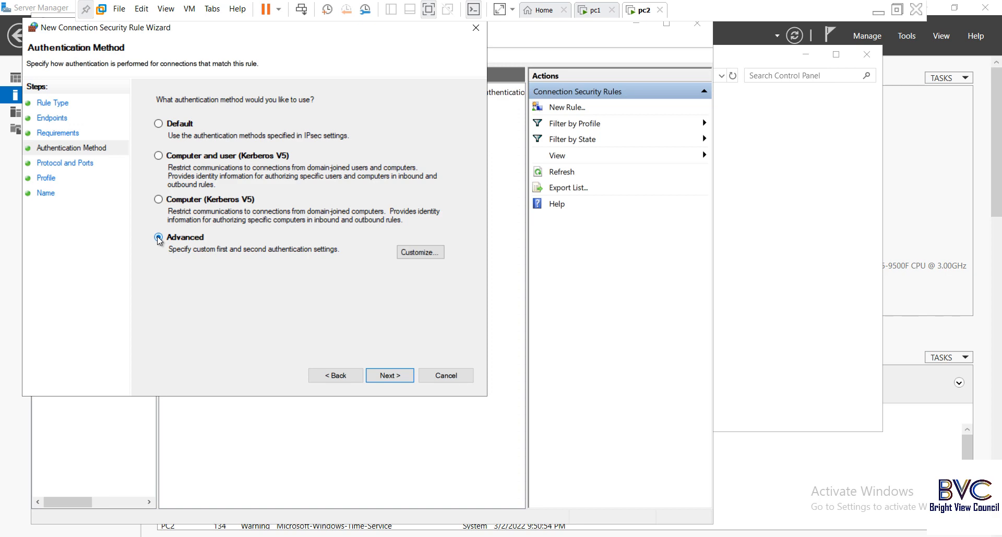
left_click(418, 251)
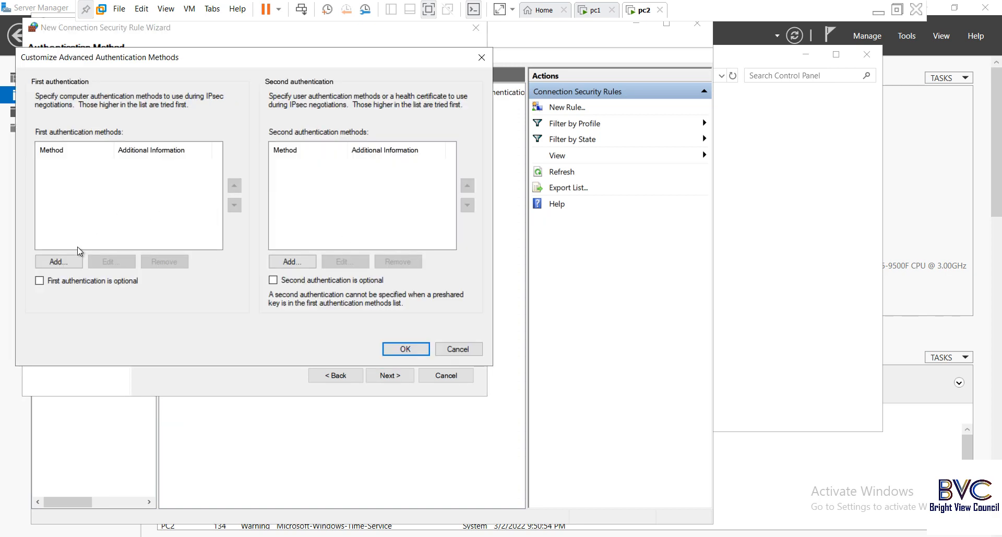
left_click(70, 262)
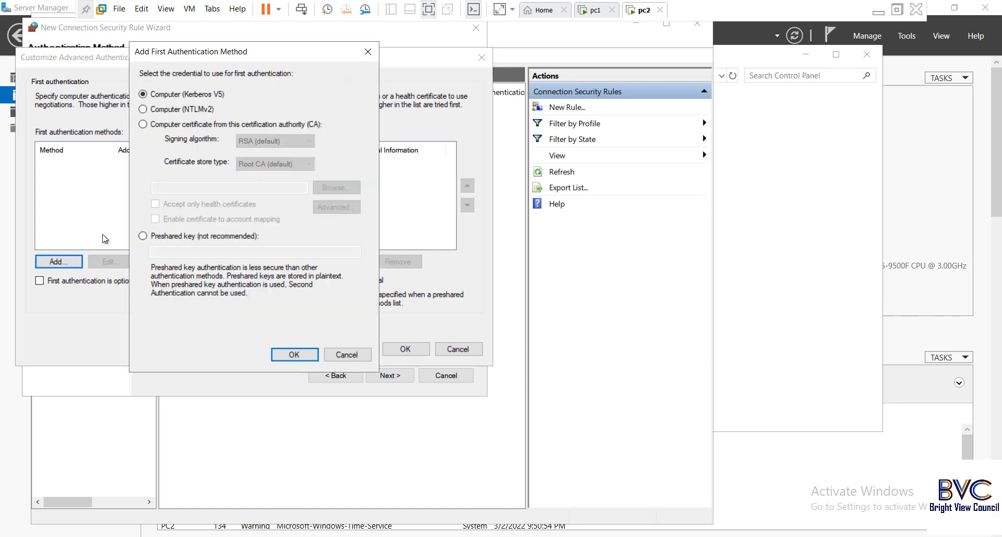
left_click(143, 235)
left_click(173, 252)
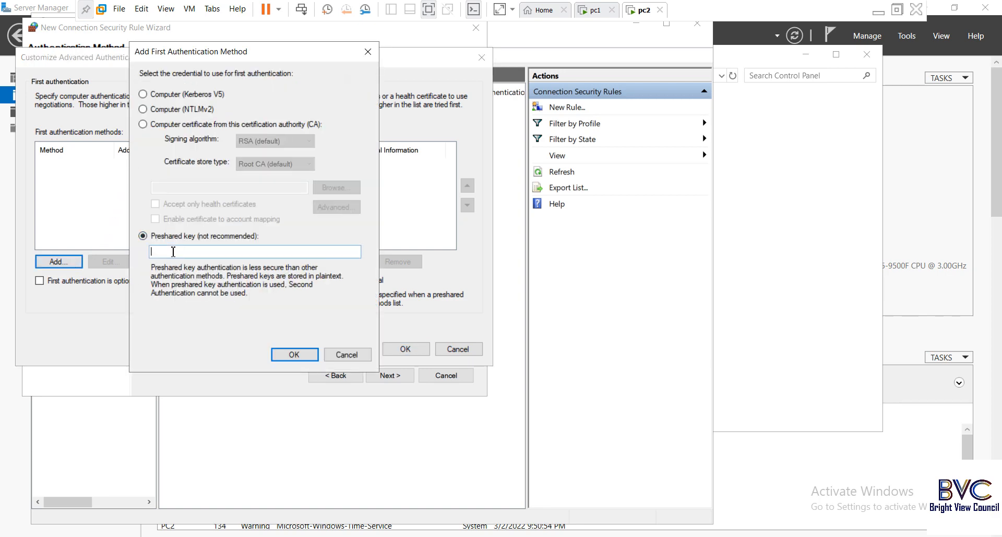
left_click(294, 354)
left_click(405, 350)
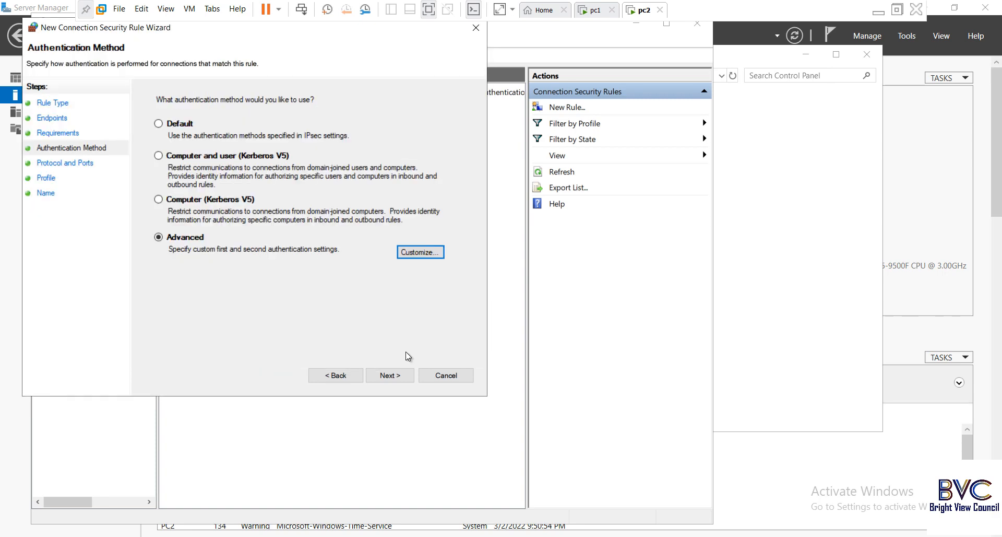
Step: Keep any protocol and ports and apply pc2's rule to all profiles
left_click(395, 374)
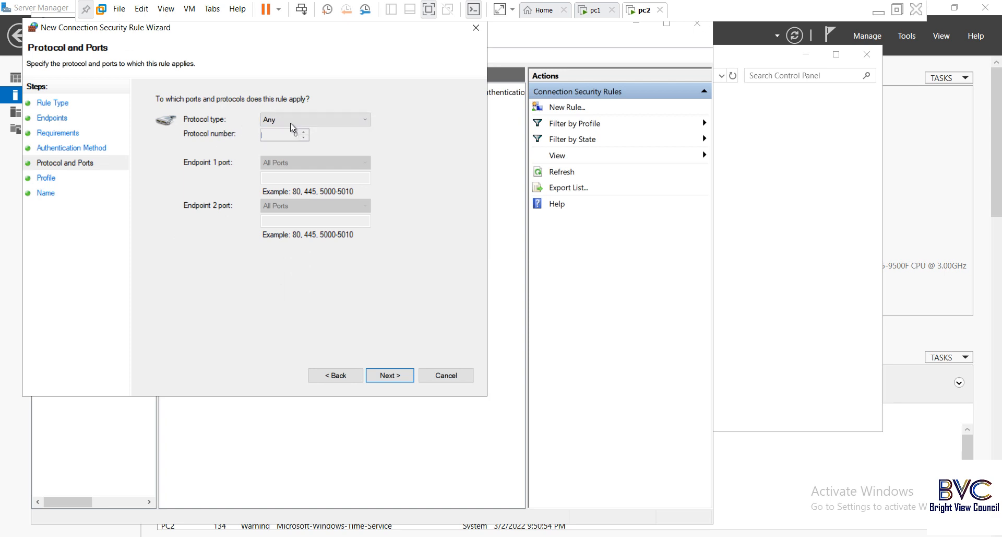
left_click(395, 375)
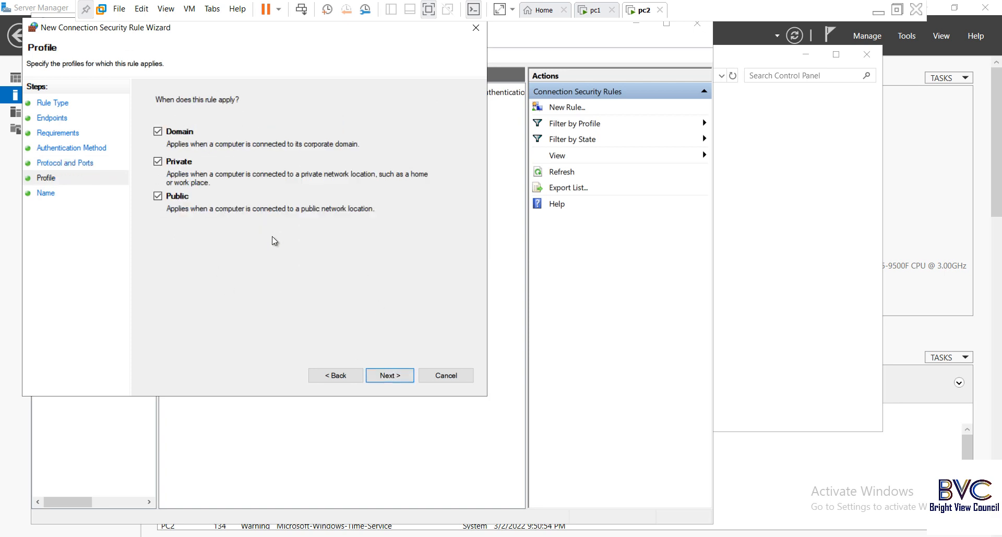
left_click(389, 375)
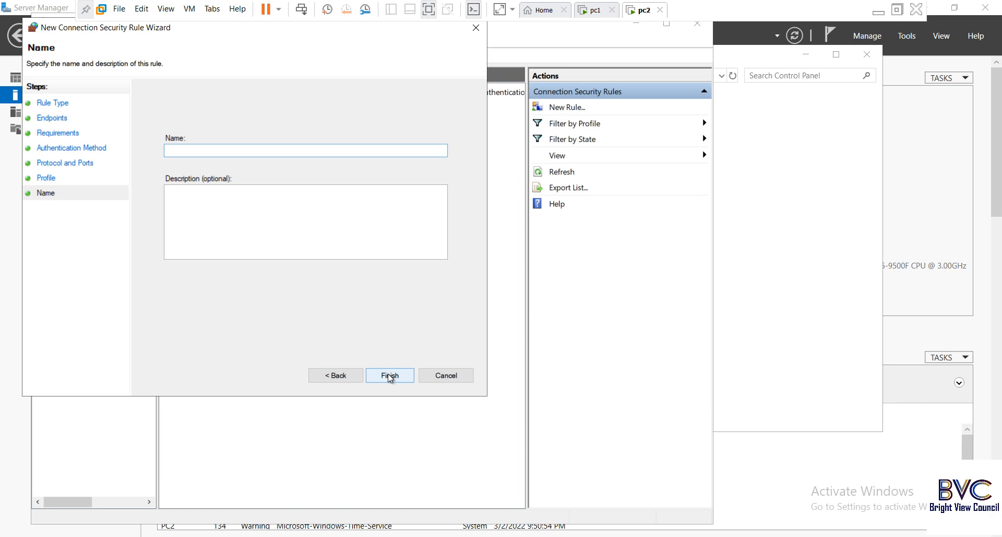
Step: Name the rule 'Security Key', finish it, and bring back the running ping window
type("Security Key")
left_click(396, 379)
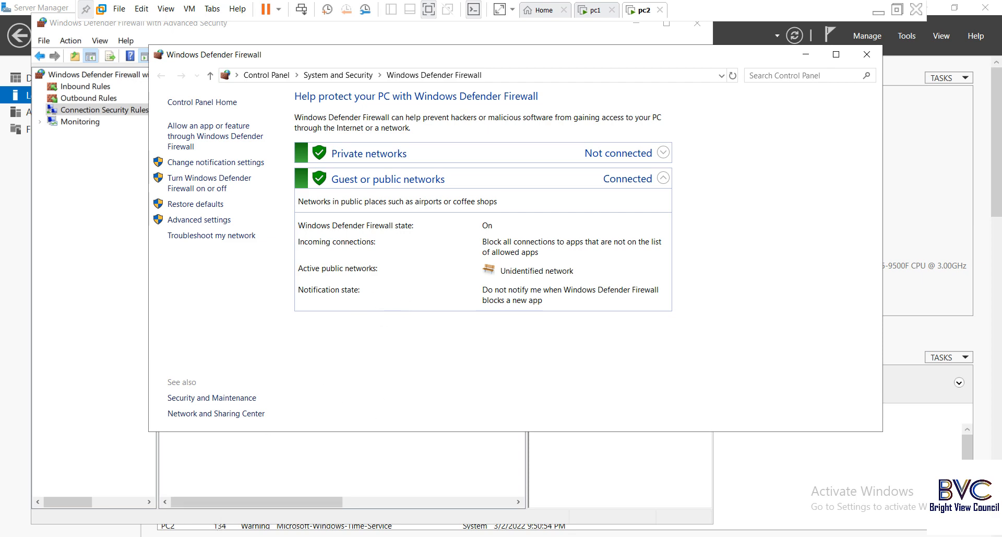
left_click(199, 536)
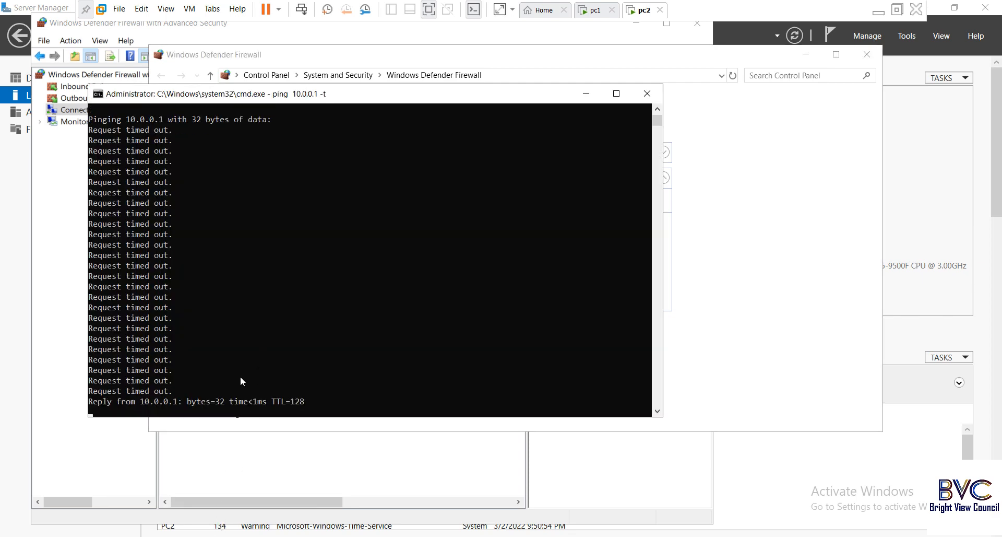